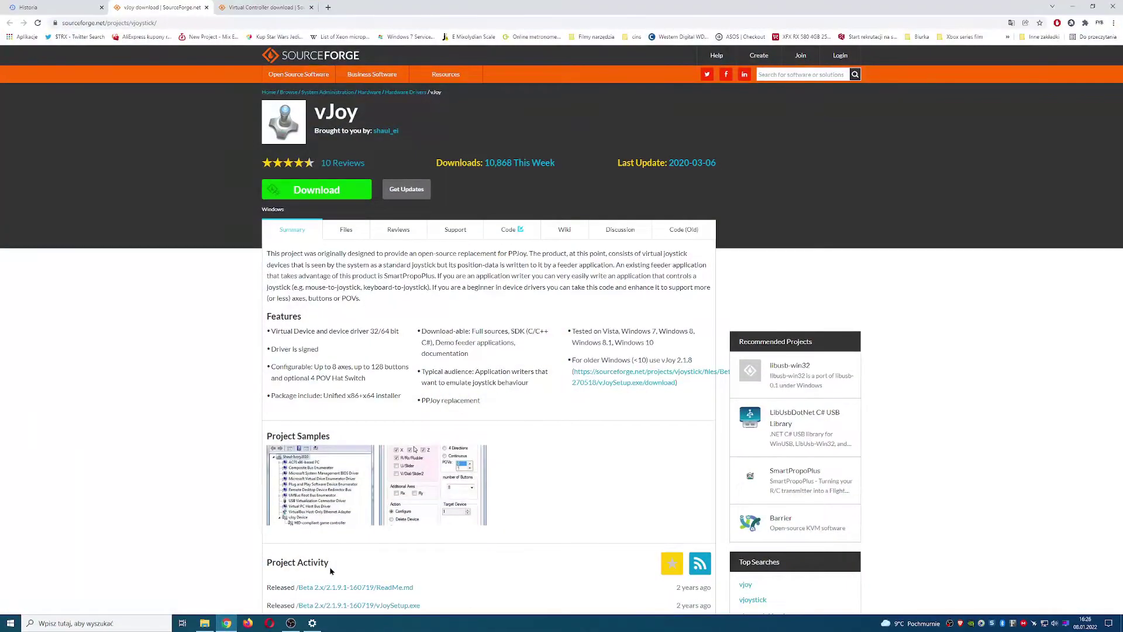
Step: Close the history tab, glance at the Virtual Controller download page, and return to the vJoy page
left_click(102, 7)
left_click(177, 8)
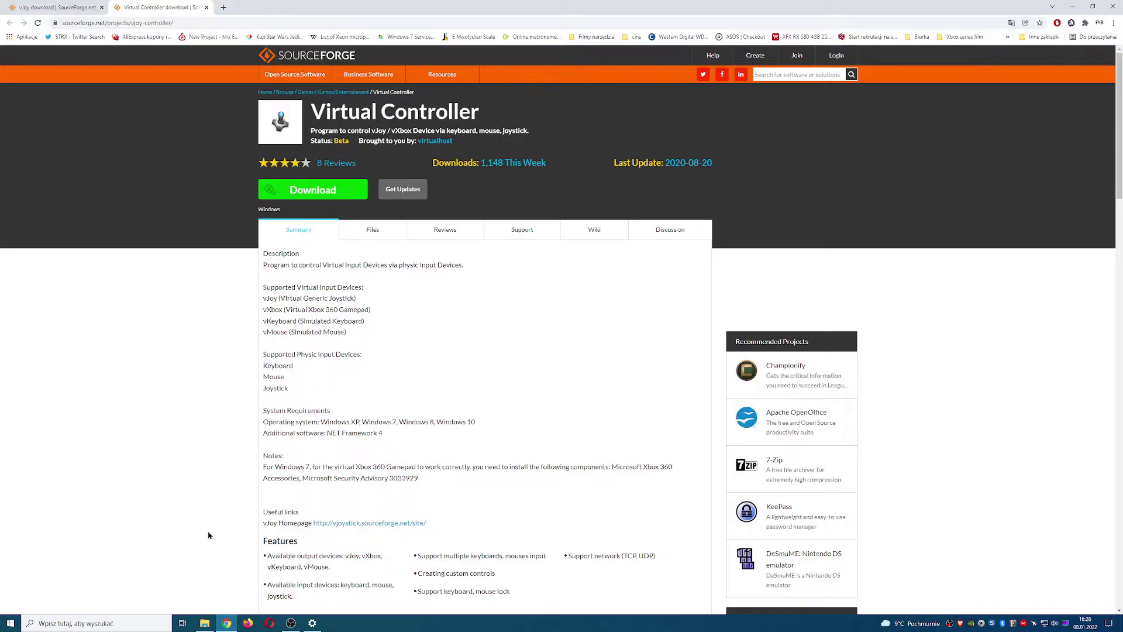
key("ctrl+Tab")
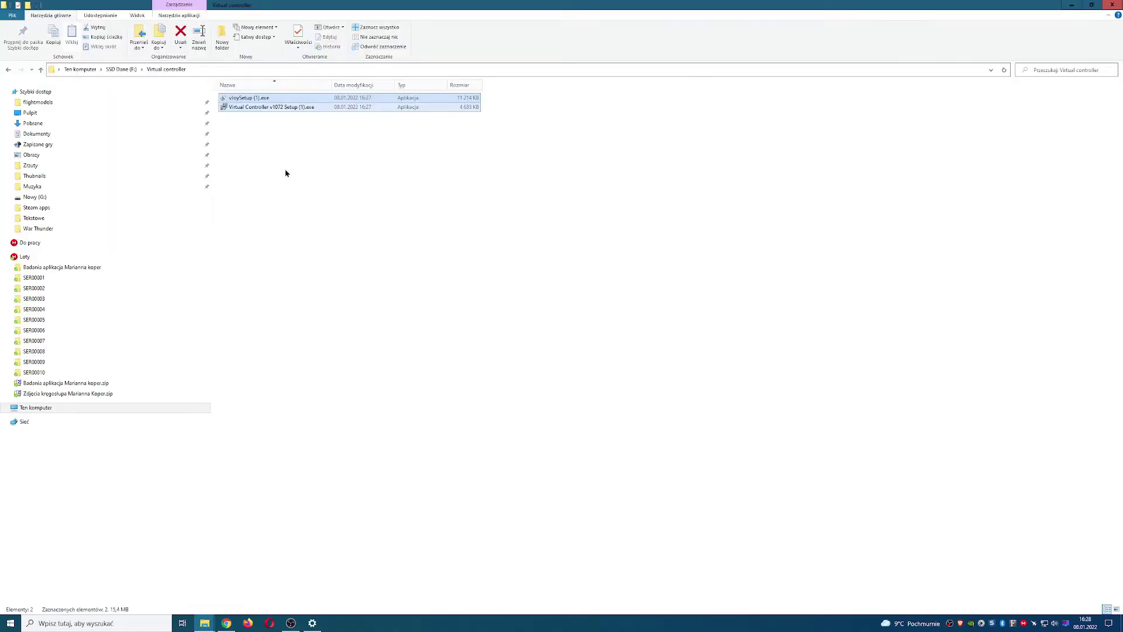
Step: Install the vJoy driver from vJoySetup.exe with its default components
left_click(280, 135)
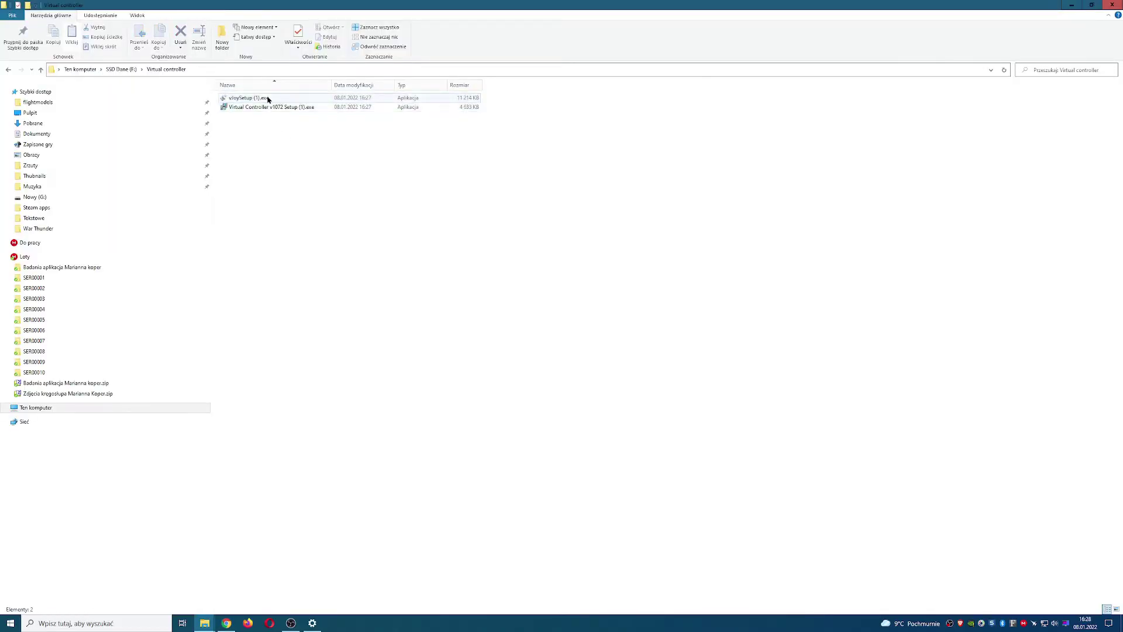
double_click(268, 100)
left_click(576, 317)
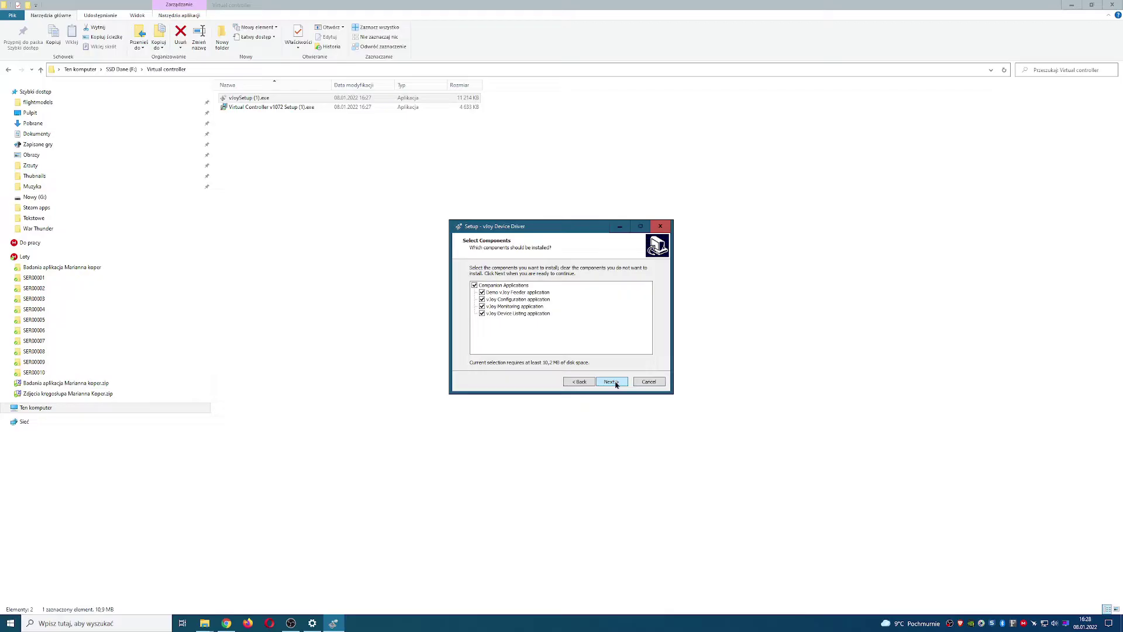
left_click(612, 383)
left_click(616, 383)
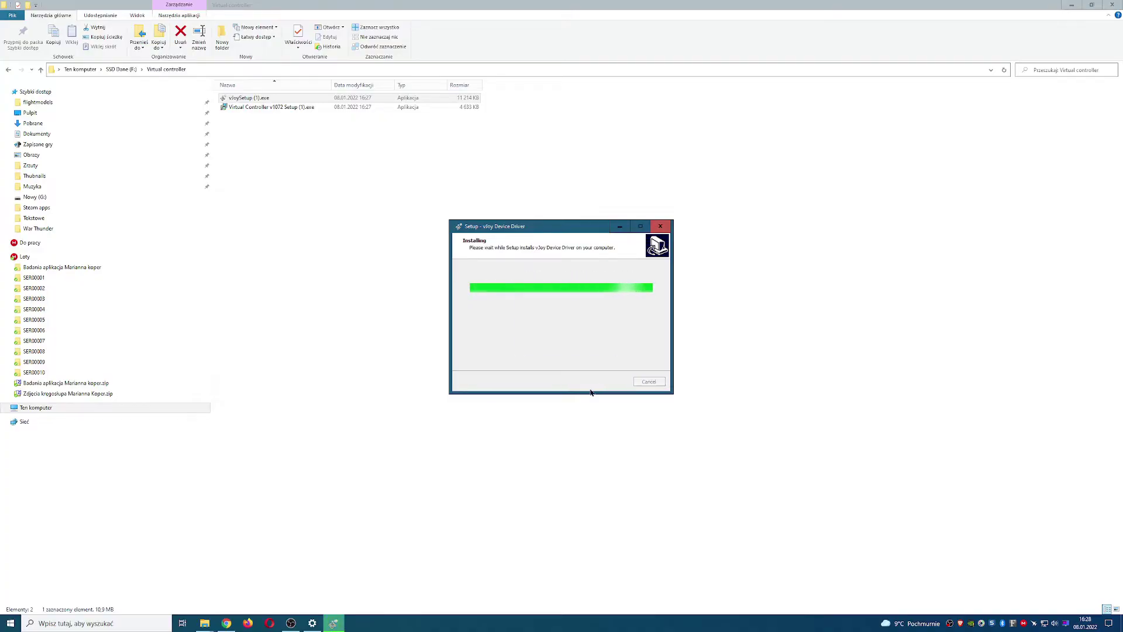
left_click(582, 347)
Step: Run the Virtual Controller setup and install it into the existing folder
double_click(275, 108)
left_click(590, 319)
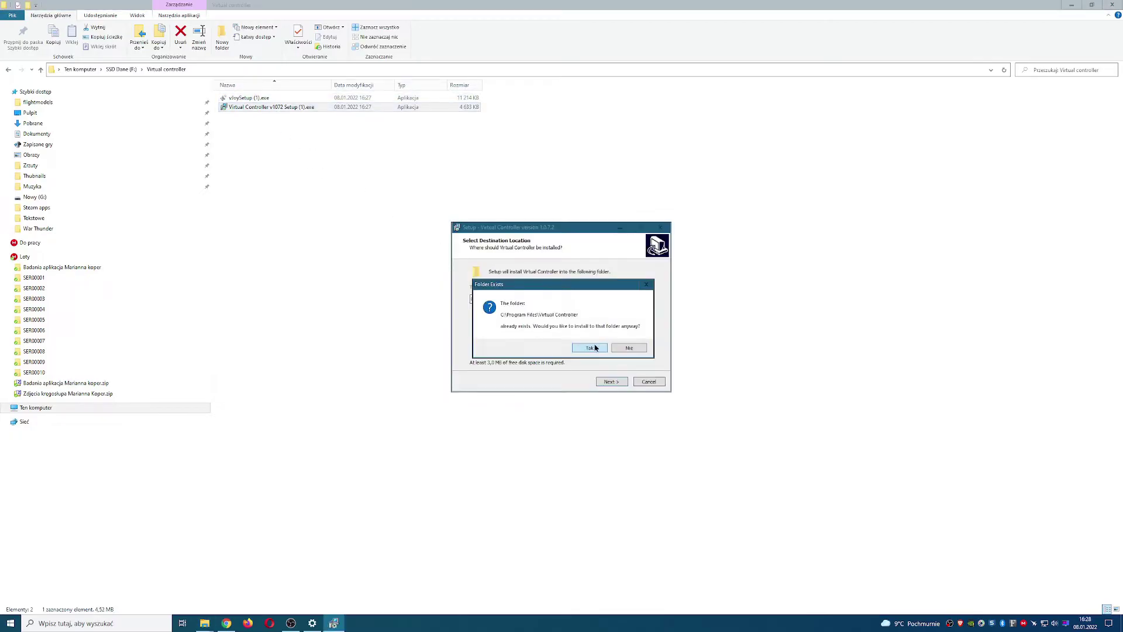
left_click(590, 348)
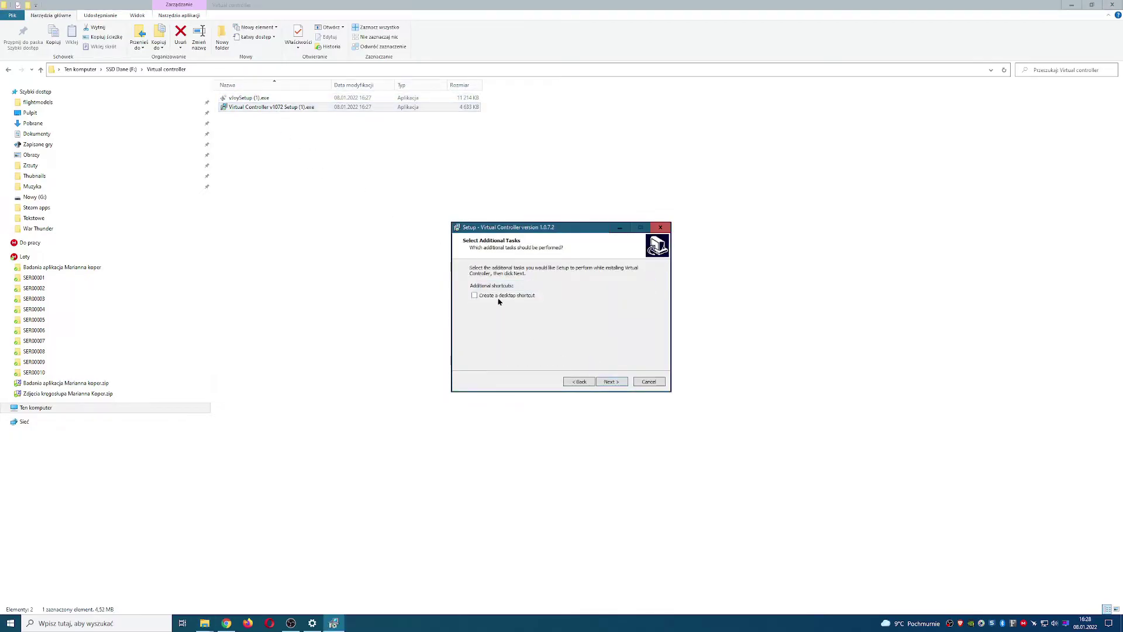
left_click(610, 381)
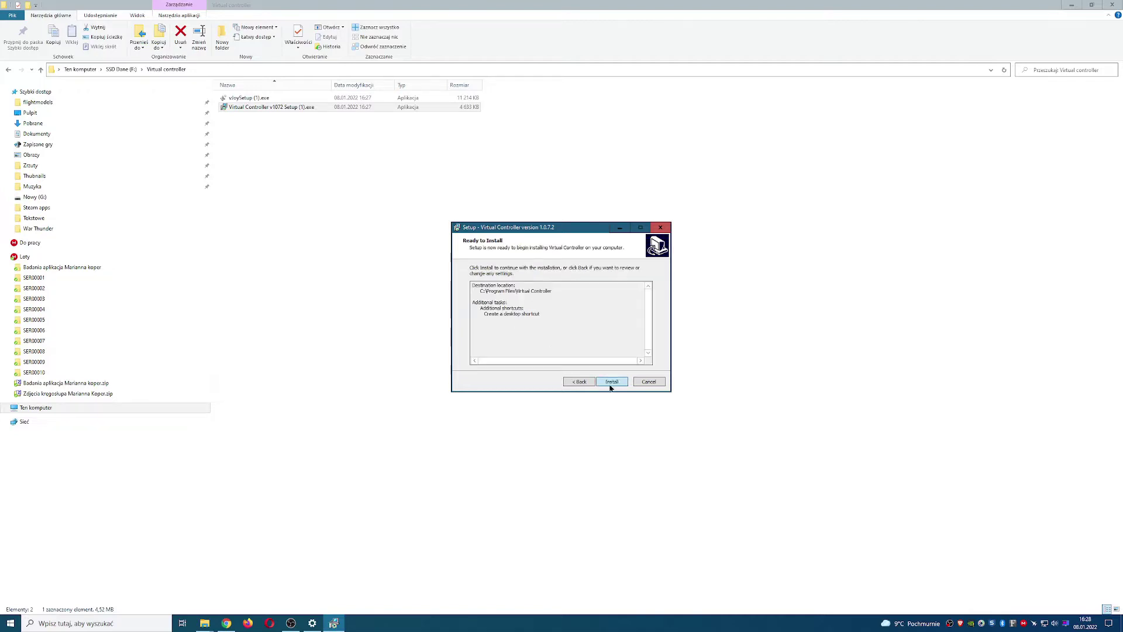
left_click(610, 384)
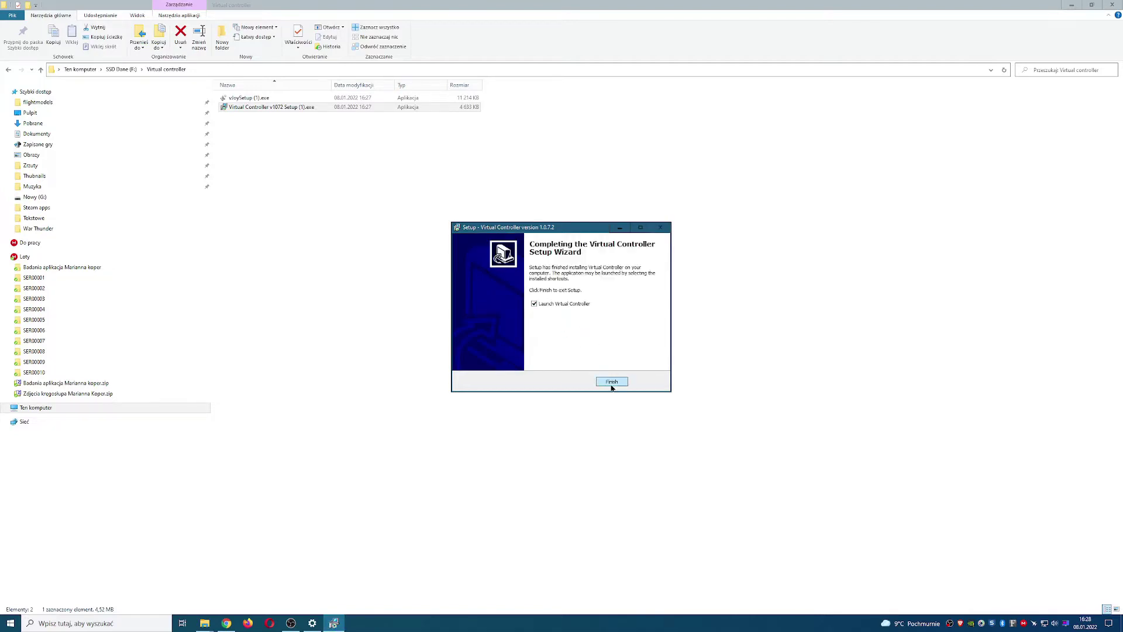
Step: Finish Virtual Controller setup and launch it from its desktop shortcut
left_click(612, 382)
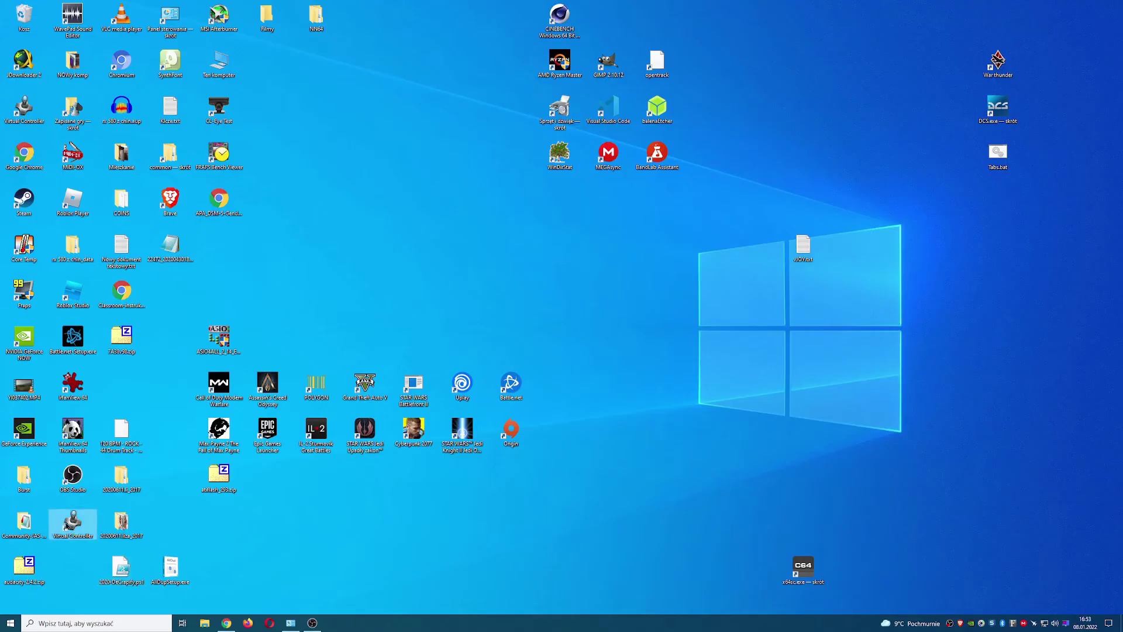
left_click_drag(71, 524, 763, 365)
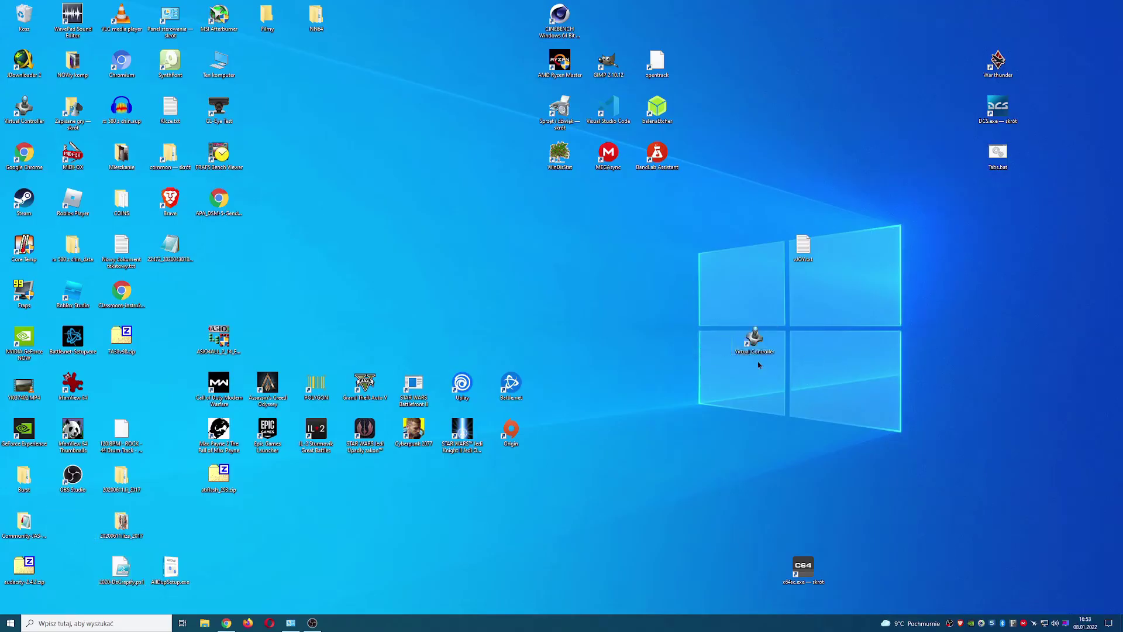
double_click(755, 338)
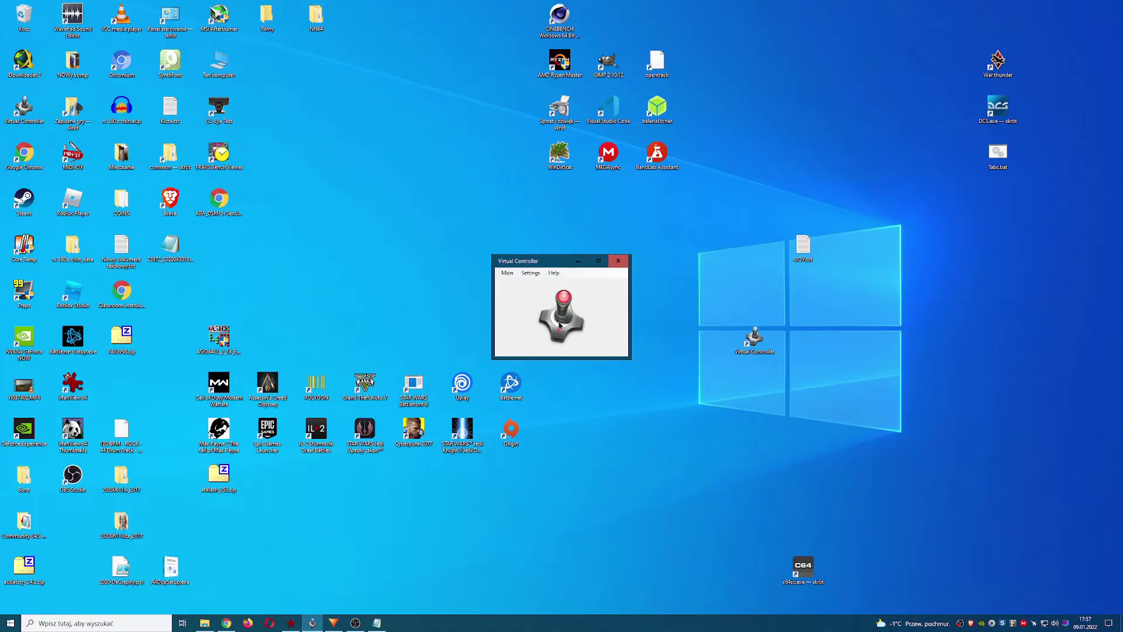
Step: Load the Axis.vcd profile and start the virtual controller
right_click(560, 326)
left_click(551, 318)
left_click(620, 350)
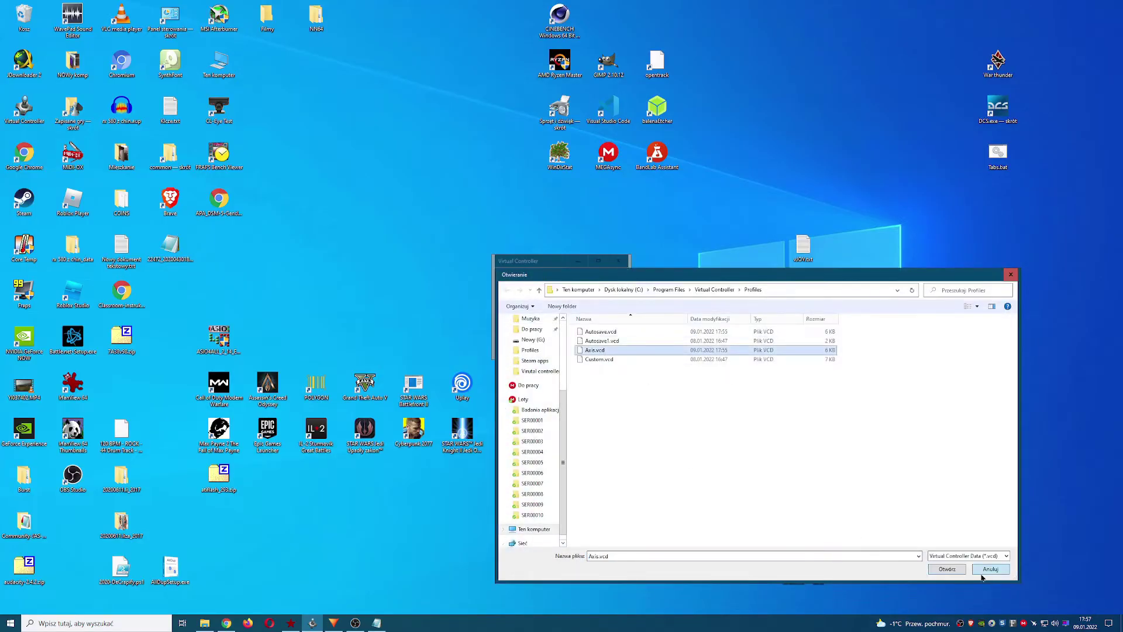
left_click(956, 569)
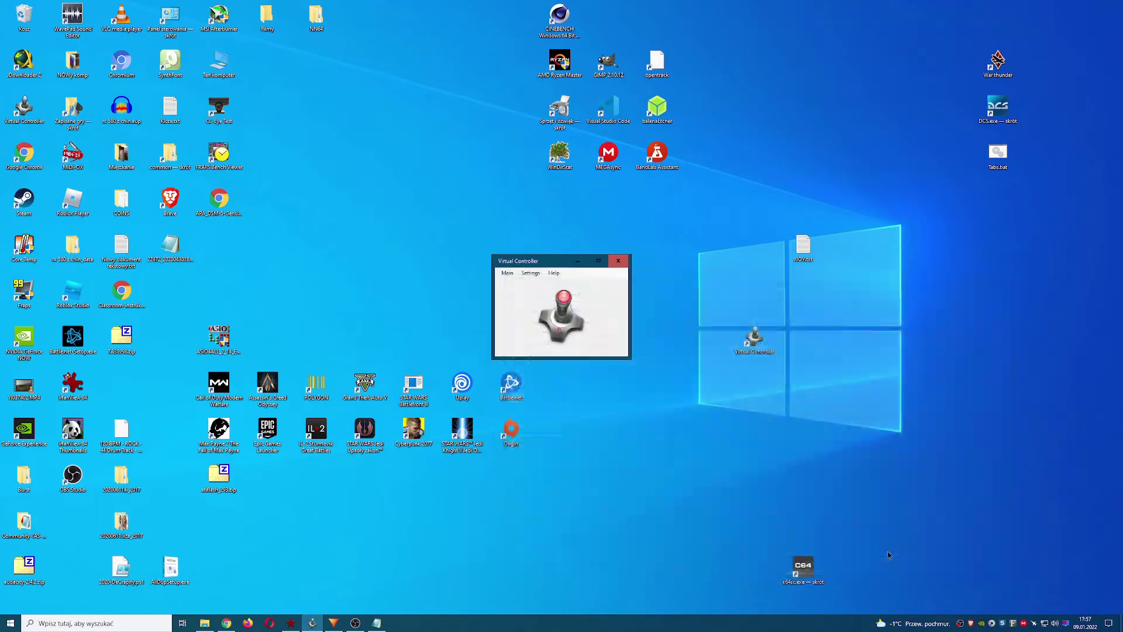
left_click(566, 321)
Step: Stop the controller and begin a new bind from Settings > Controls
left_click(567, 321)
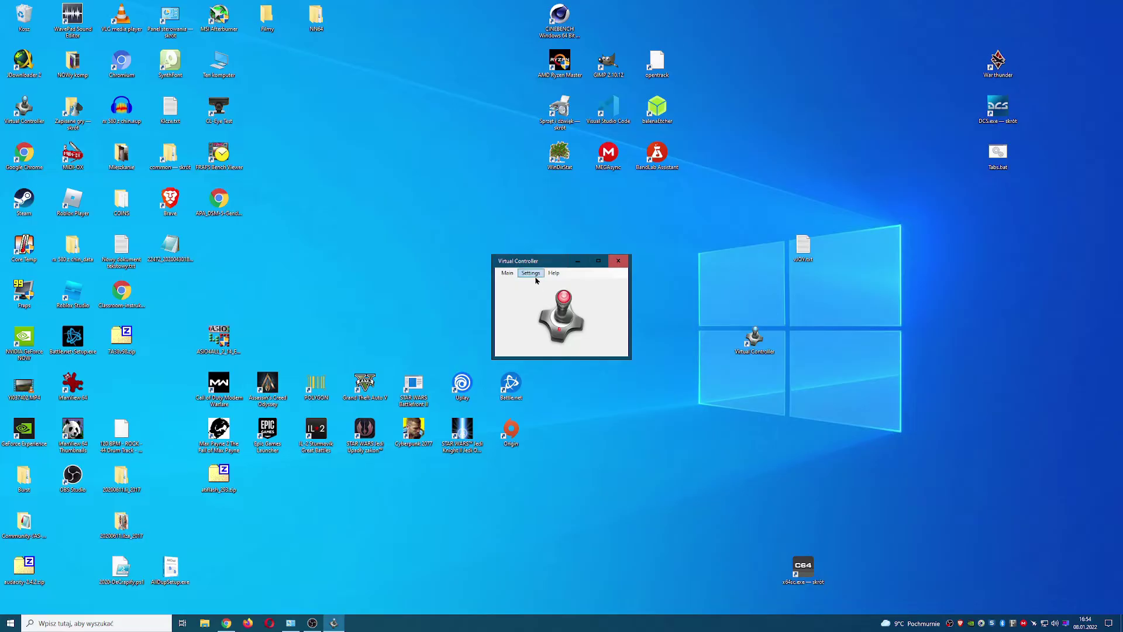
left_click(530, 273)
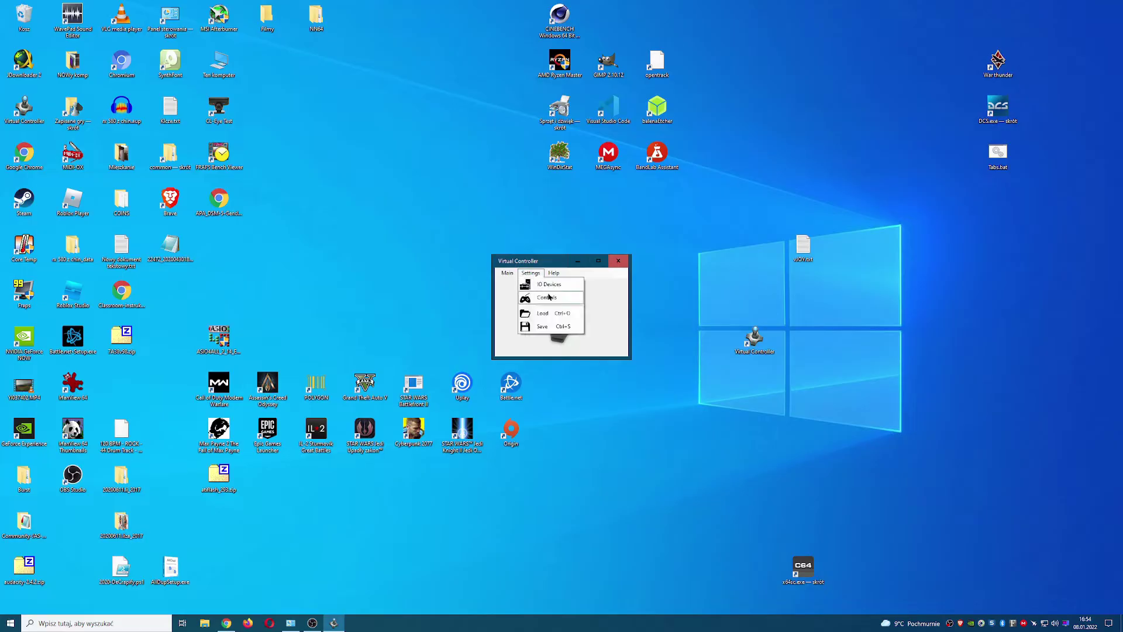
left_click(549, 298)
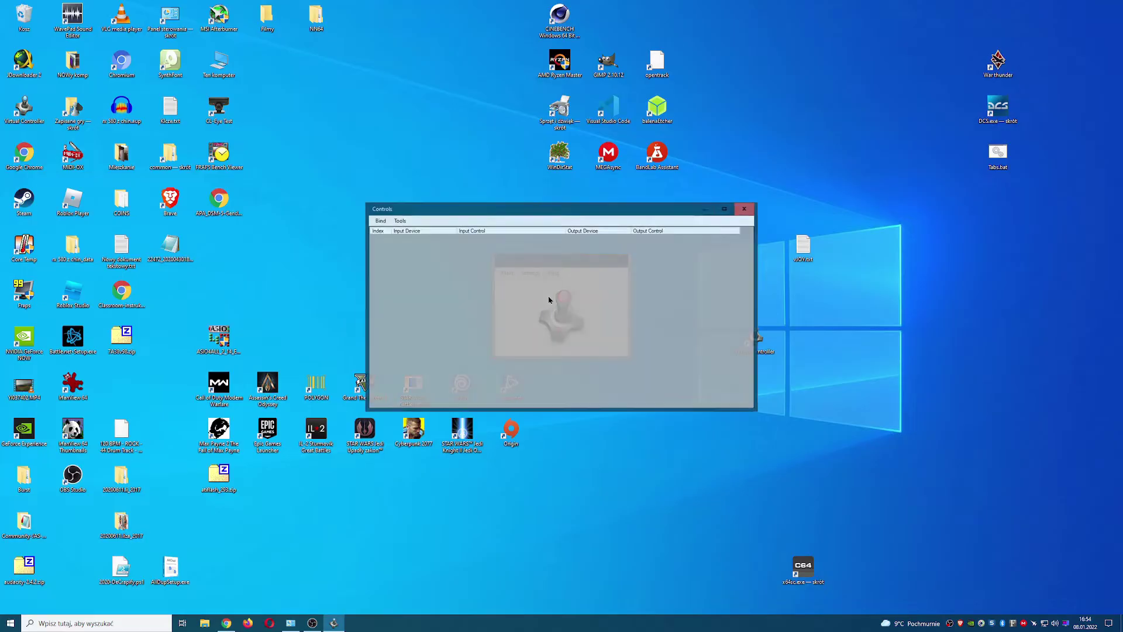
left_click(378, 220)
left_click(394, 233)
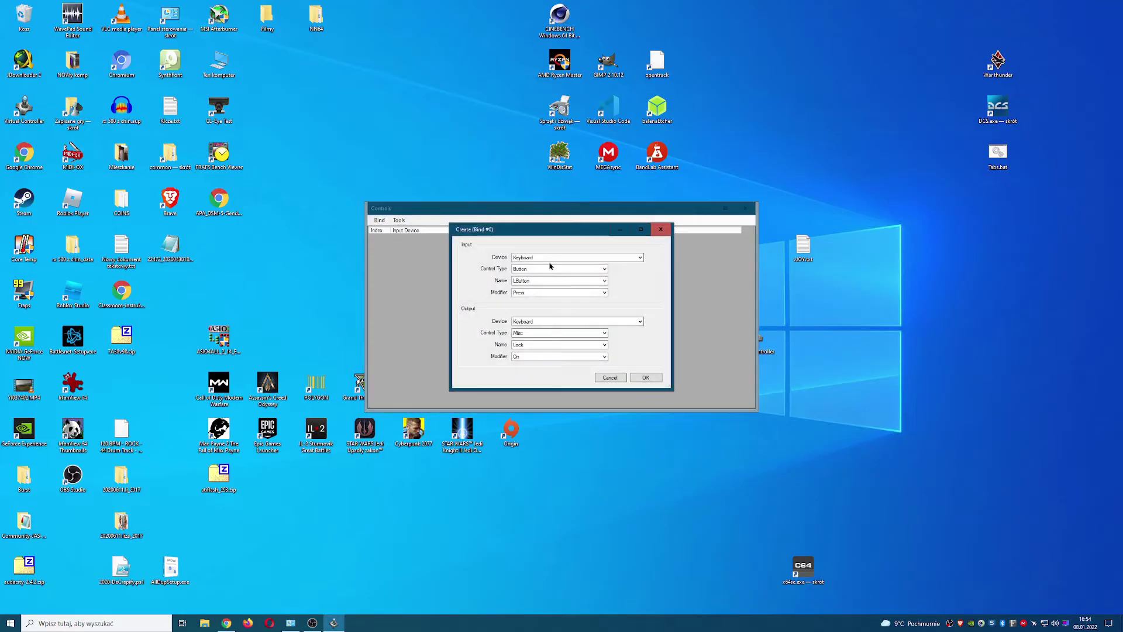
Step: Set the new bind's input to Mouse, Axis, X
left_click(573, 258)
left_click(533, 275)
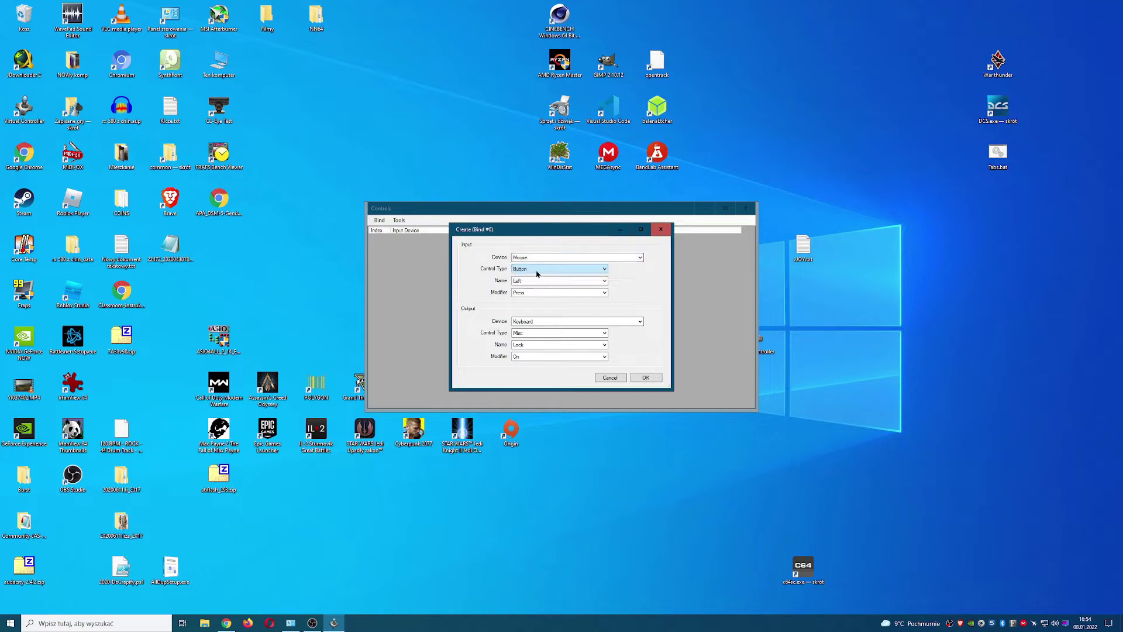
left_click(535, 268)
left_click(527, 285)
left_click(536, 282)
left_click(533, 287)
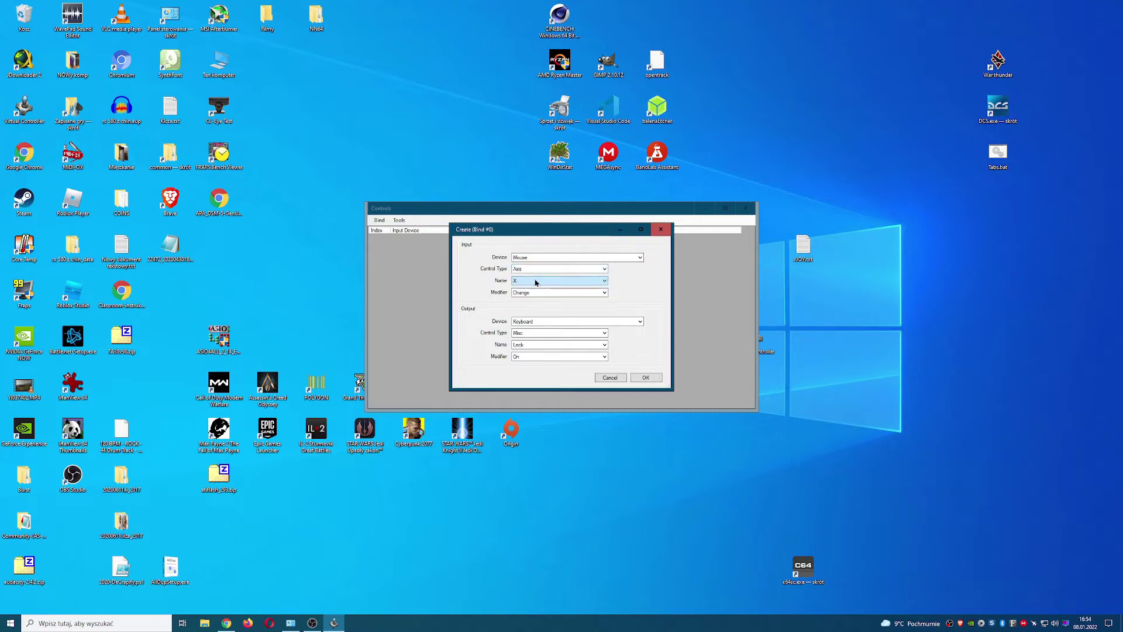
Step: Set the output to vJoy, Axis, X at Input×100% and save the bind
left_click(534, 321)
left_click(527, 343)
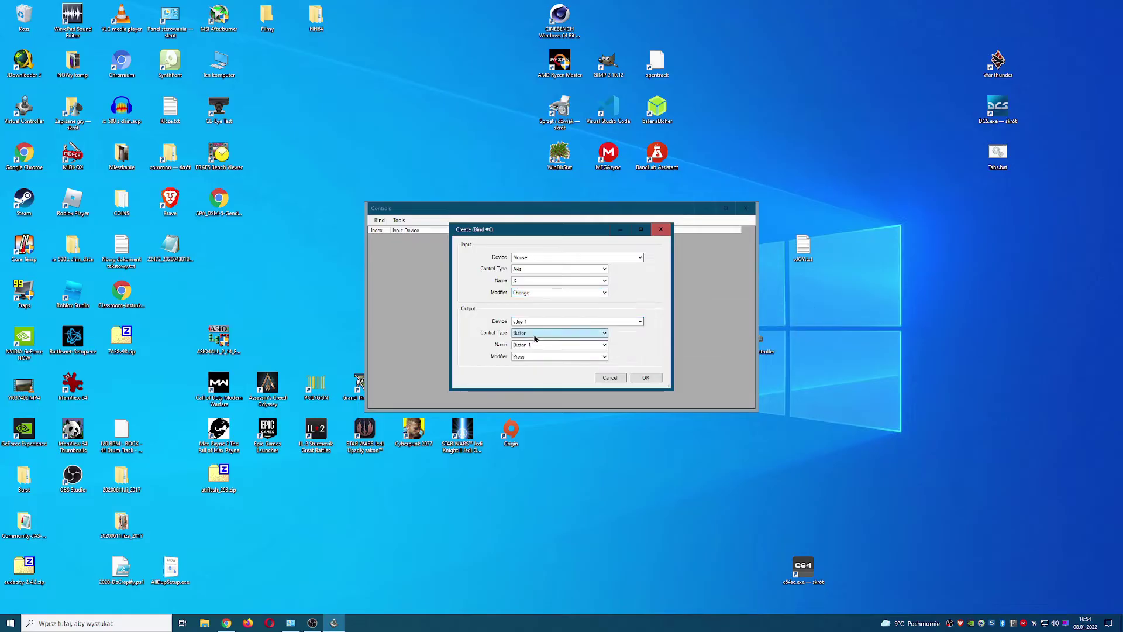
left_click(530, 333)
left_click(530, 344)
left_click(530, 345)
left_click(532, 351)
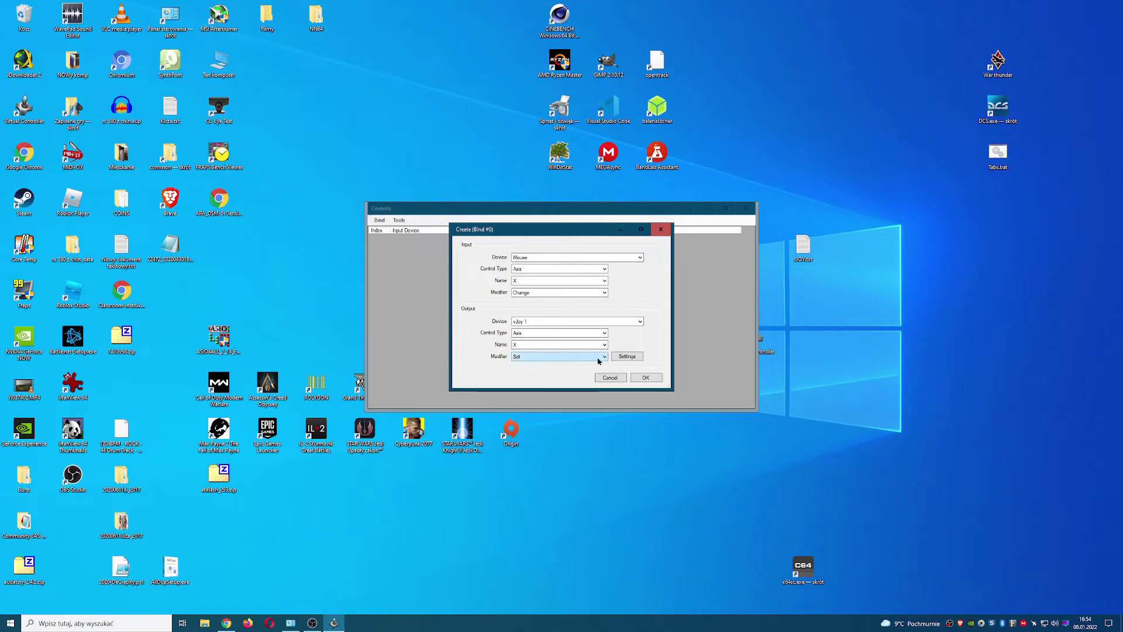
left_click(624, 358)
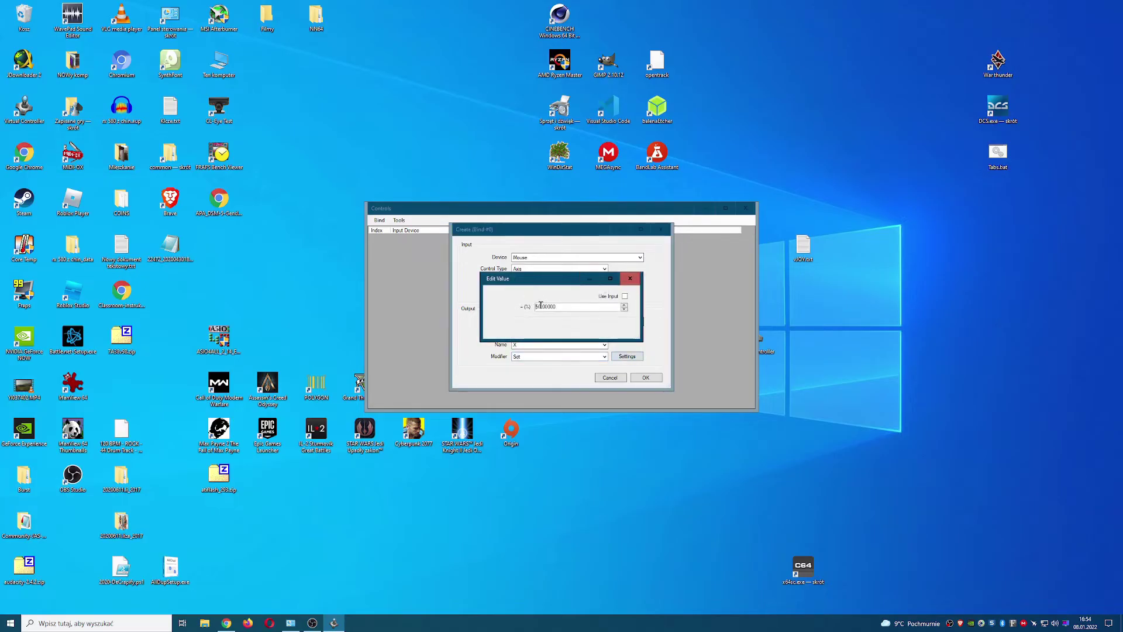
left_click(540, 307)
key("BackSpace")
key("BackSpace")
type("1")
left_click(630, 278)
left_click(644, 377)
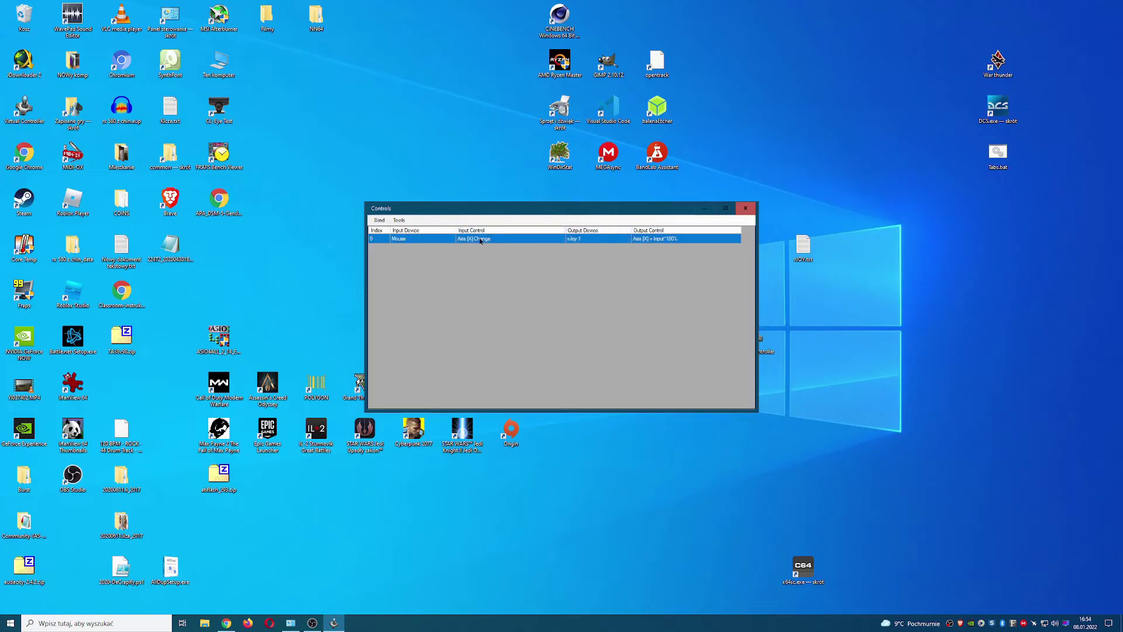
Step: Copy the X-axis bind and paste a duplicate row
left_click(379, 220)
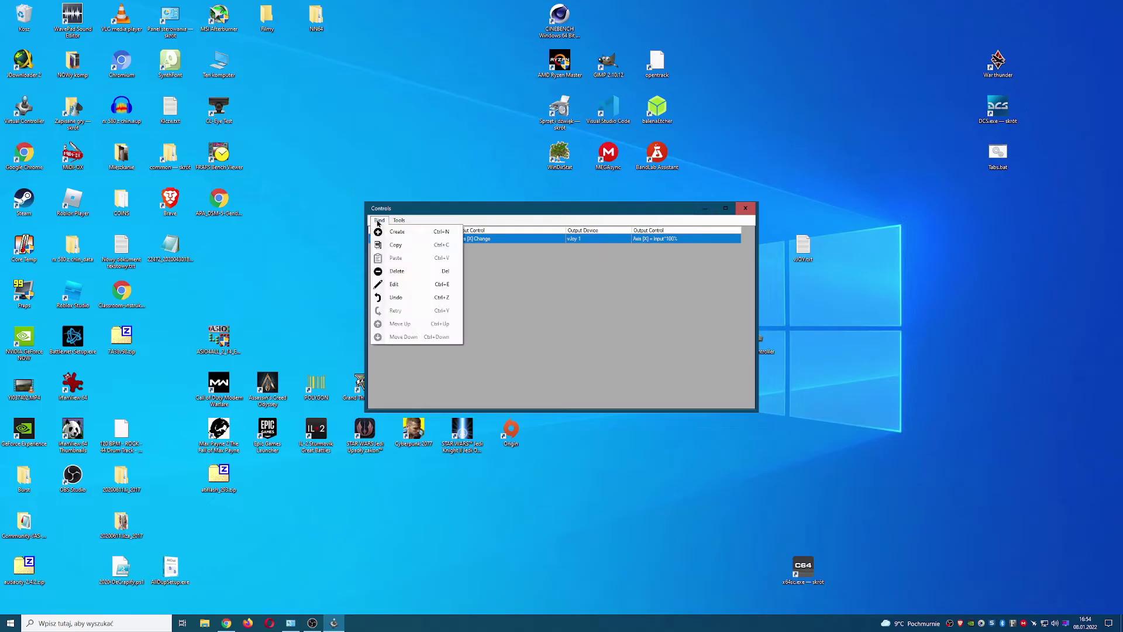
left_click(403, 250)
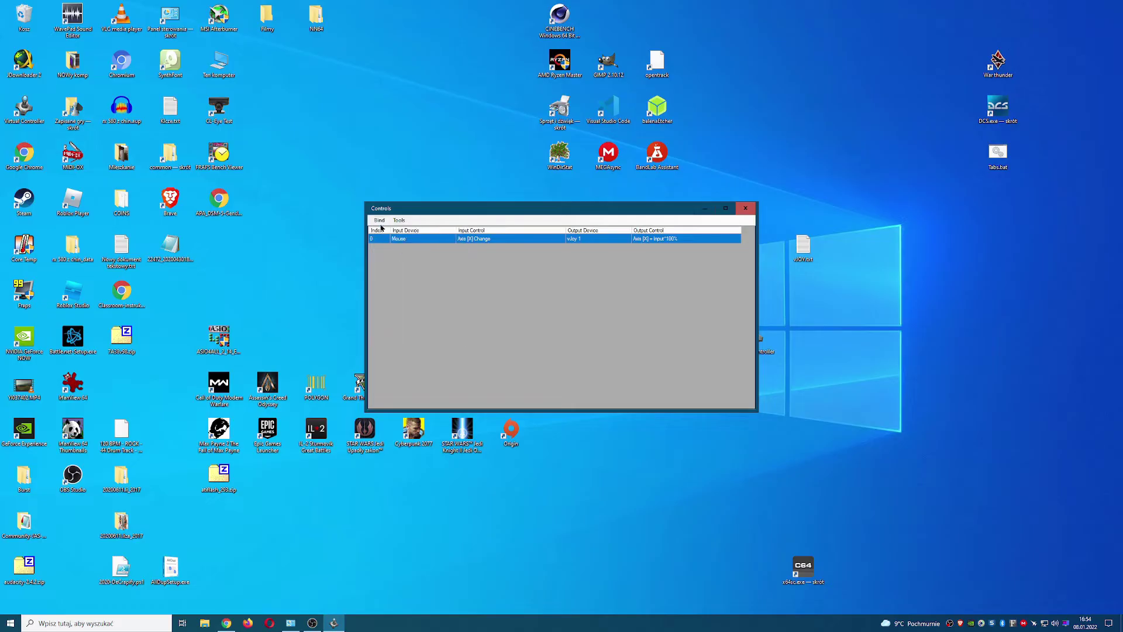
left_click(379, 220)
left_click(455, 250)
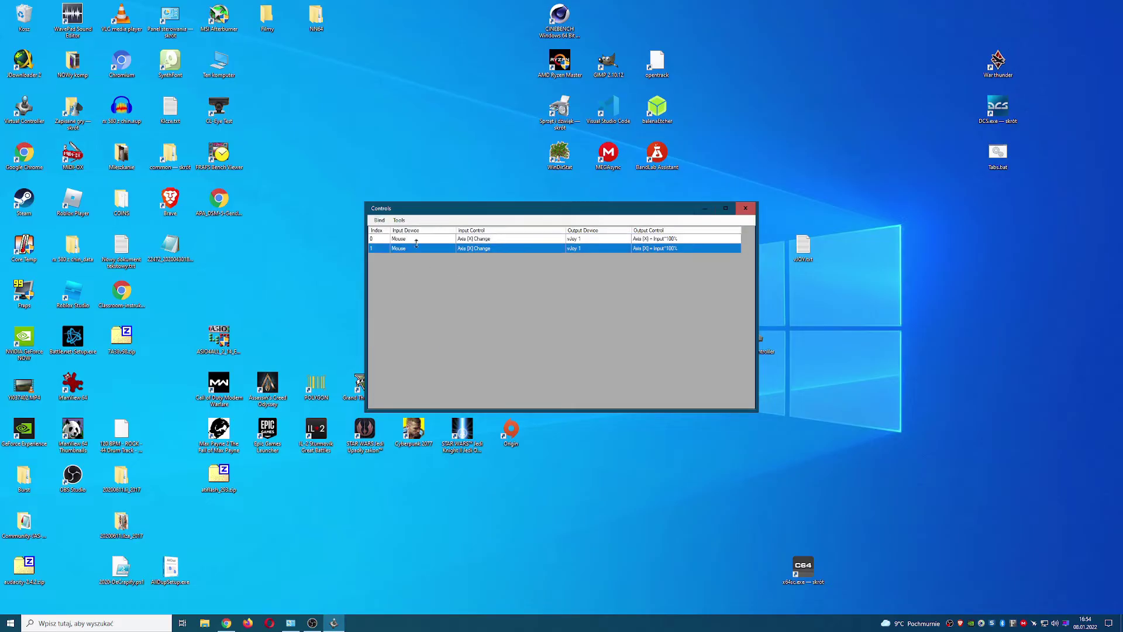
Step: Change the duplicate's input and output axes to Y, keeping 100% scaling
double_click(481, 249)
left_click(559, 281)
left_click(538, 296)
left_click(561, 345)
left_click(541, 358)
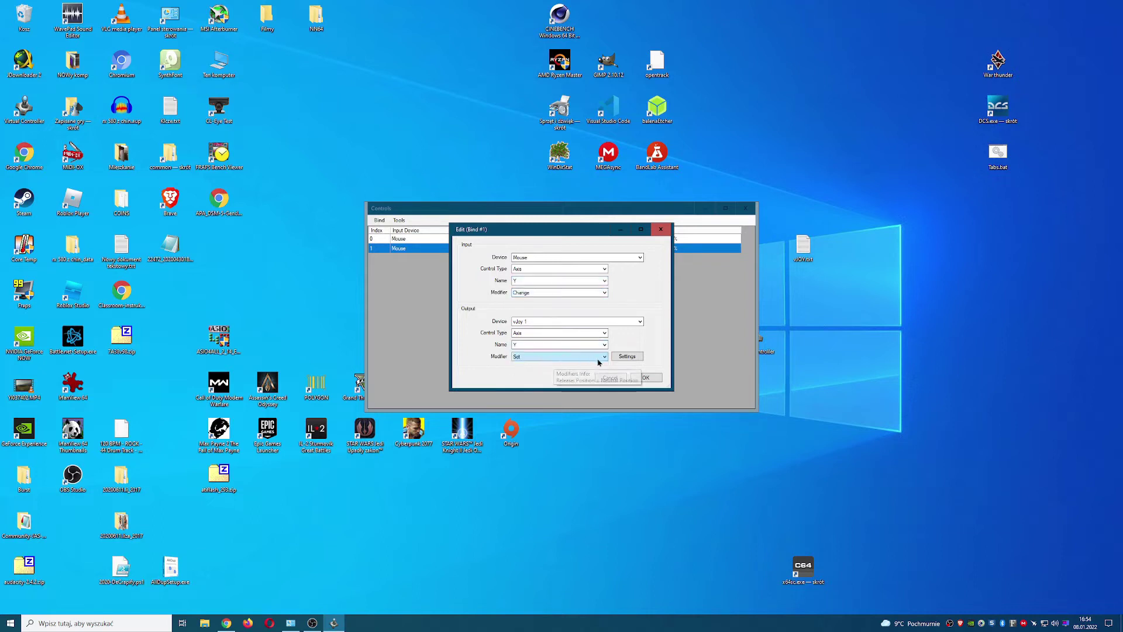
left_click(632, 357)
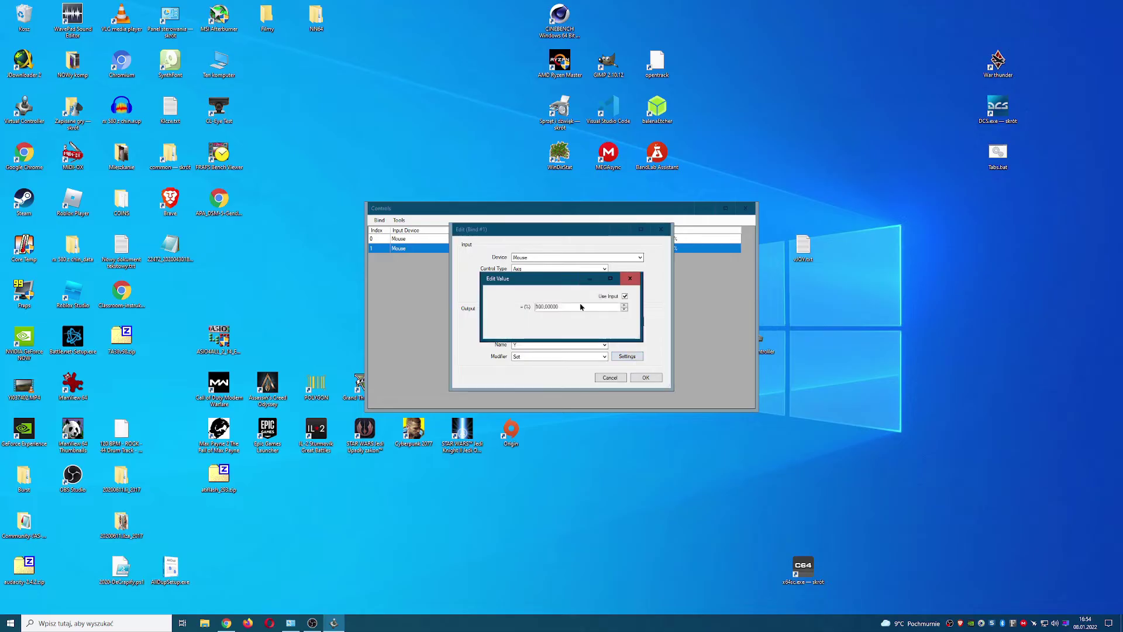
left_click(630, 279)
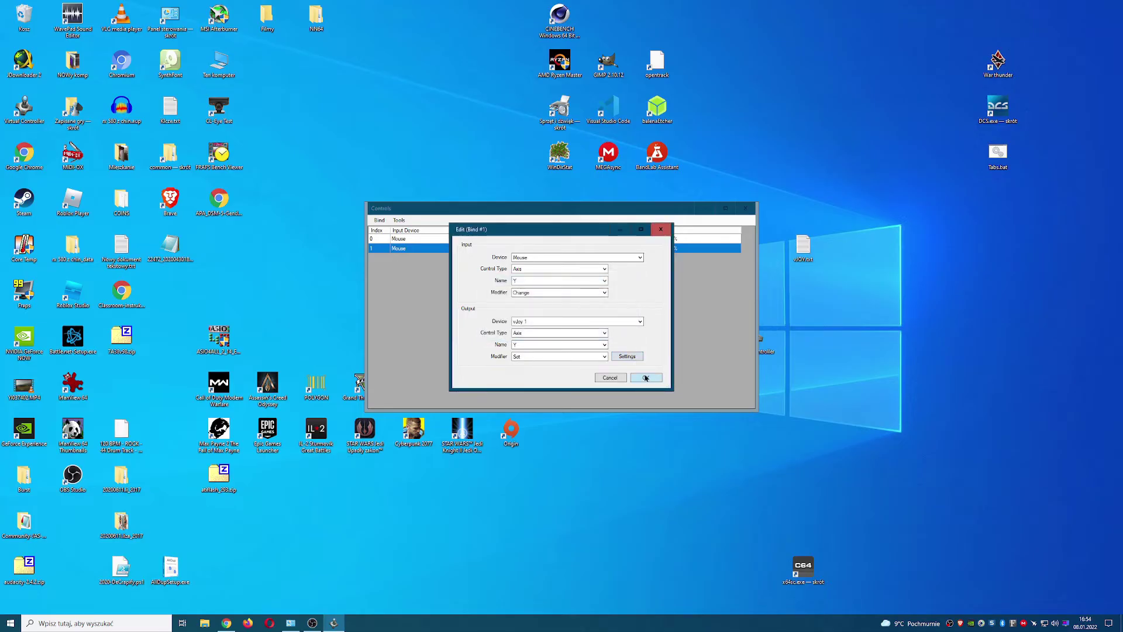
Step: Save the Y bind, duplicate it, and open the new row for editing
left_click(646, 378)
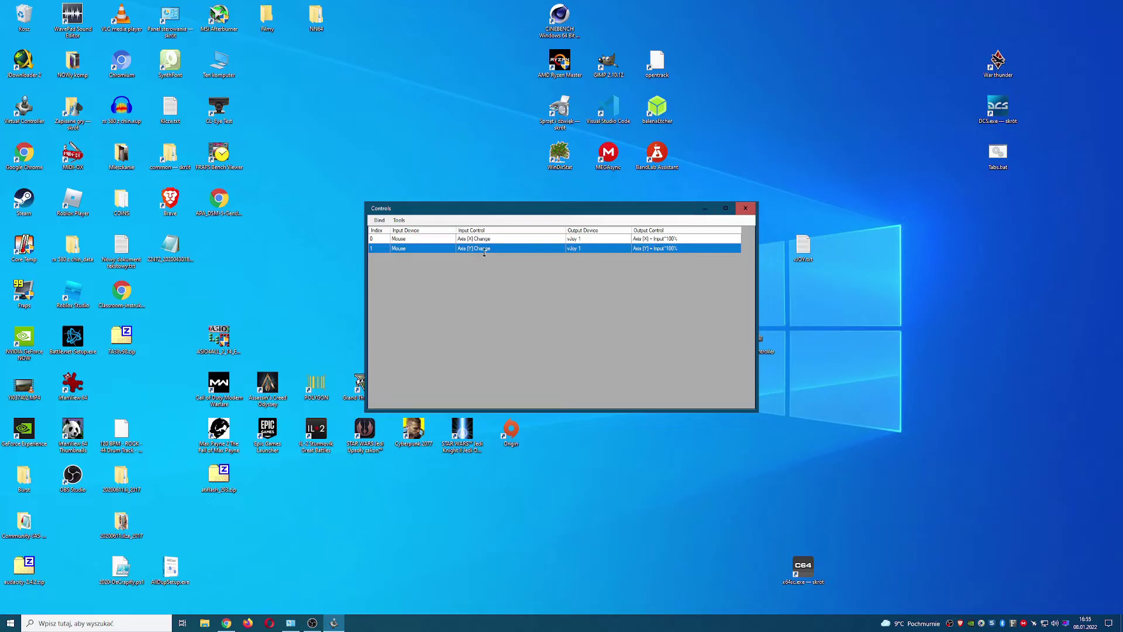
key("ctrl+d")
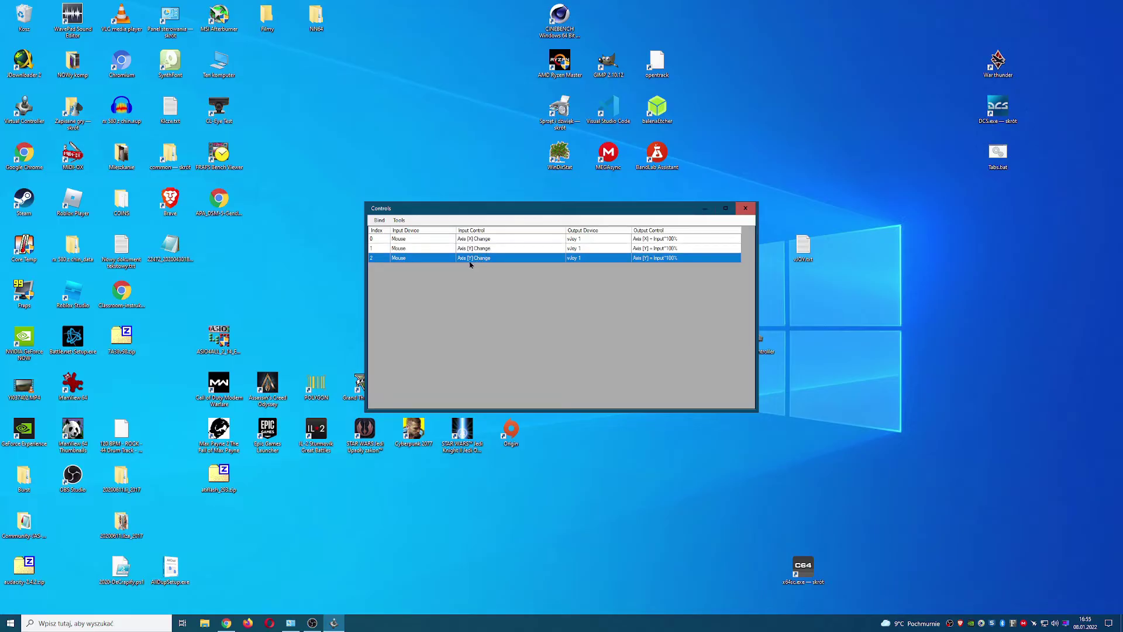
double_click(479, 259)
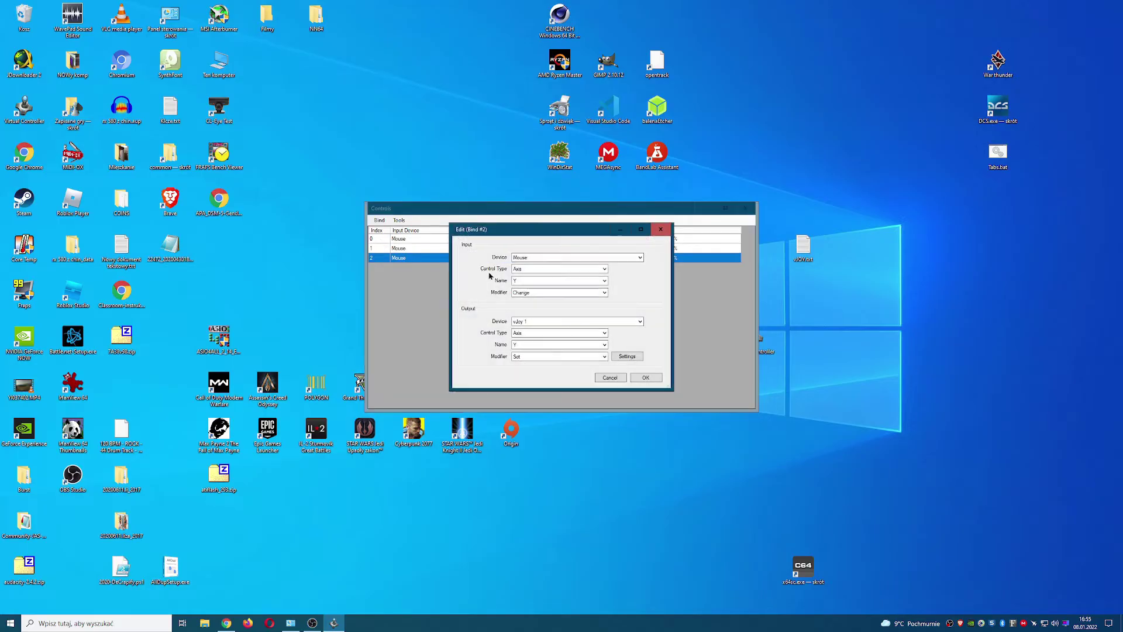
Step: Set the new bind's input to mouse X and output to vJoy Z, then confirm
left_click(537, 281)
left_click(528, 288)
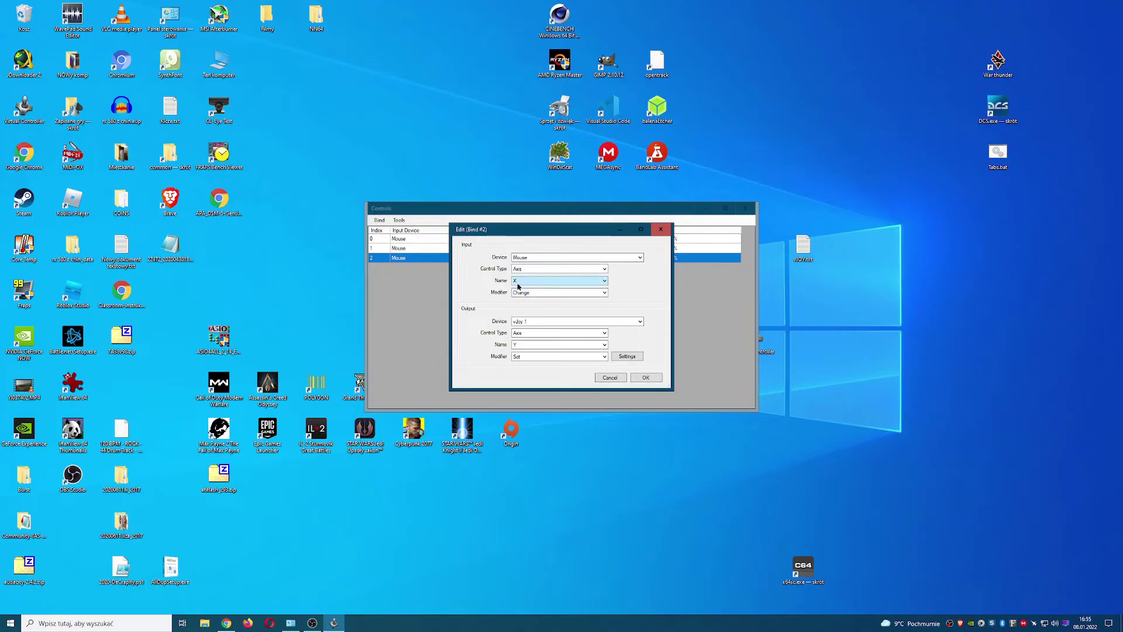
left_click(556, 344)
left_click(520, 367)
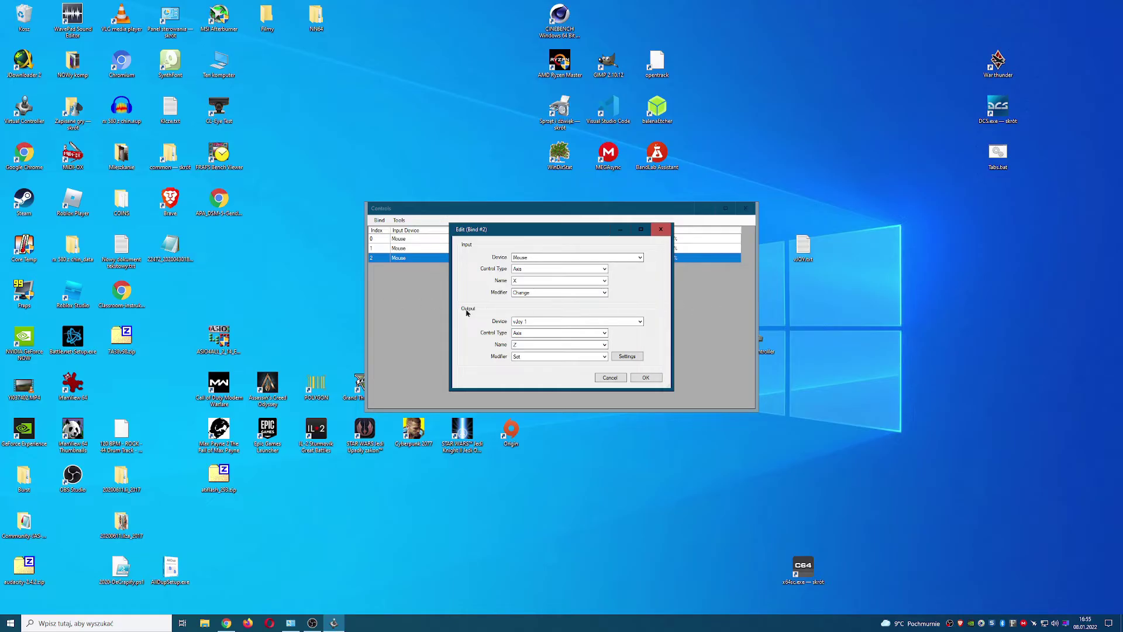
left_click(647, 377)
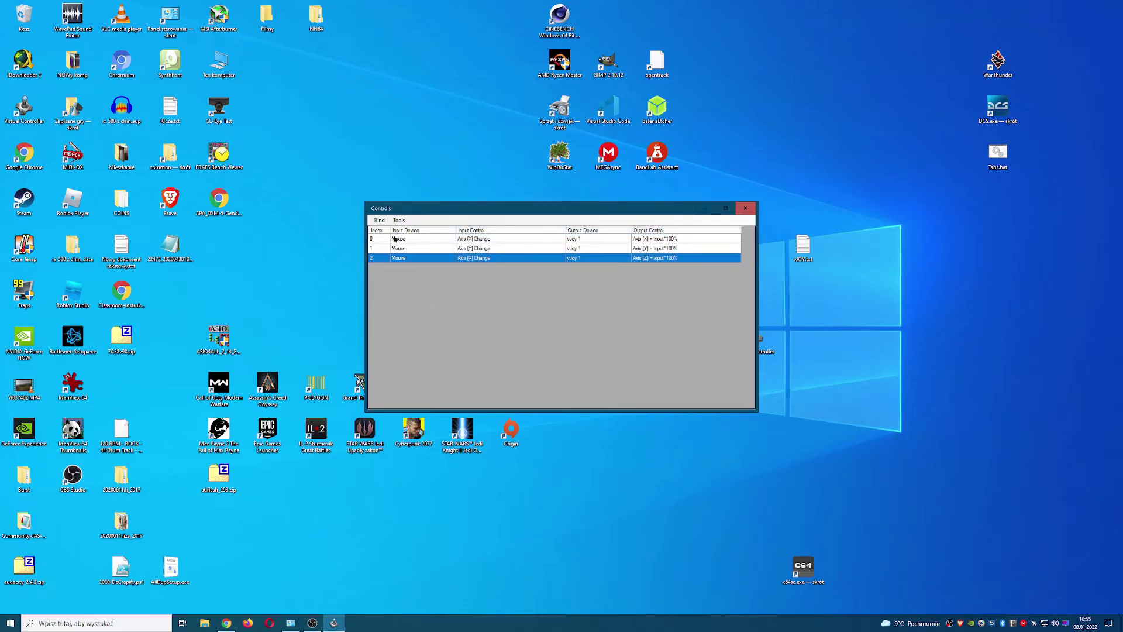
Step: Paste another copy of the bind as row 3 and open it for editing
left_click(379, 220)
left_click(379, 220)
left_click(379, 220)
left_click(405, 258)
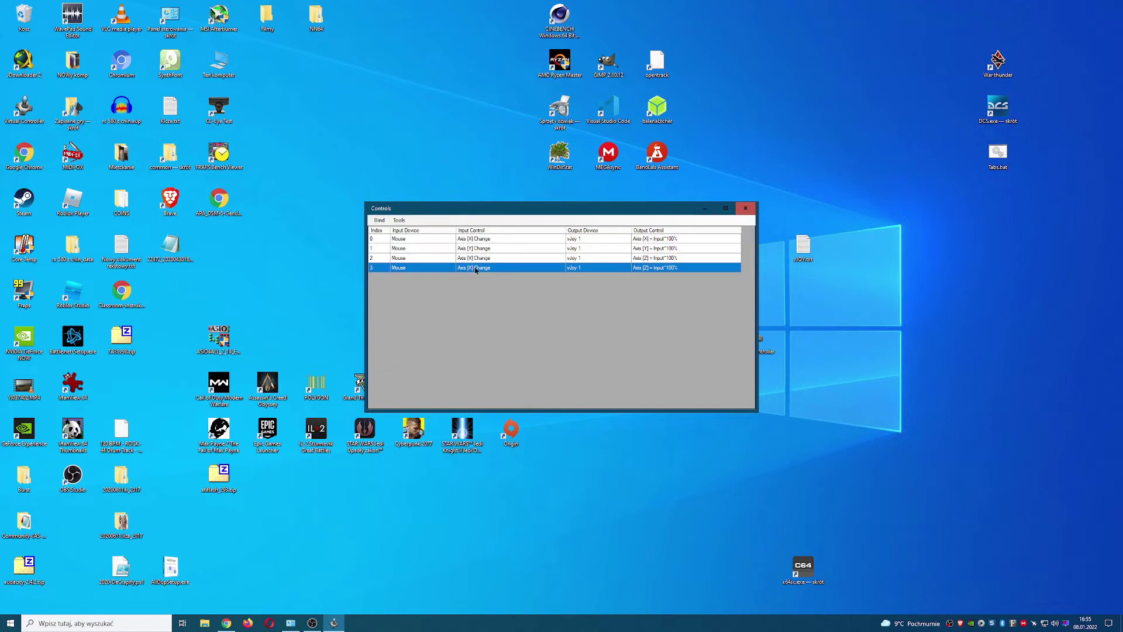
double_click(476, 269)
Step: Map the mouse Wheel to Slider1 at Input×30% and confirm the bind
left_click(535, 280)
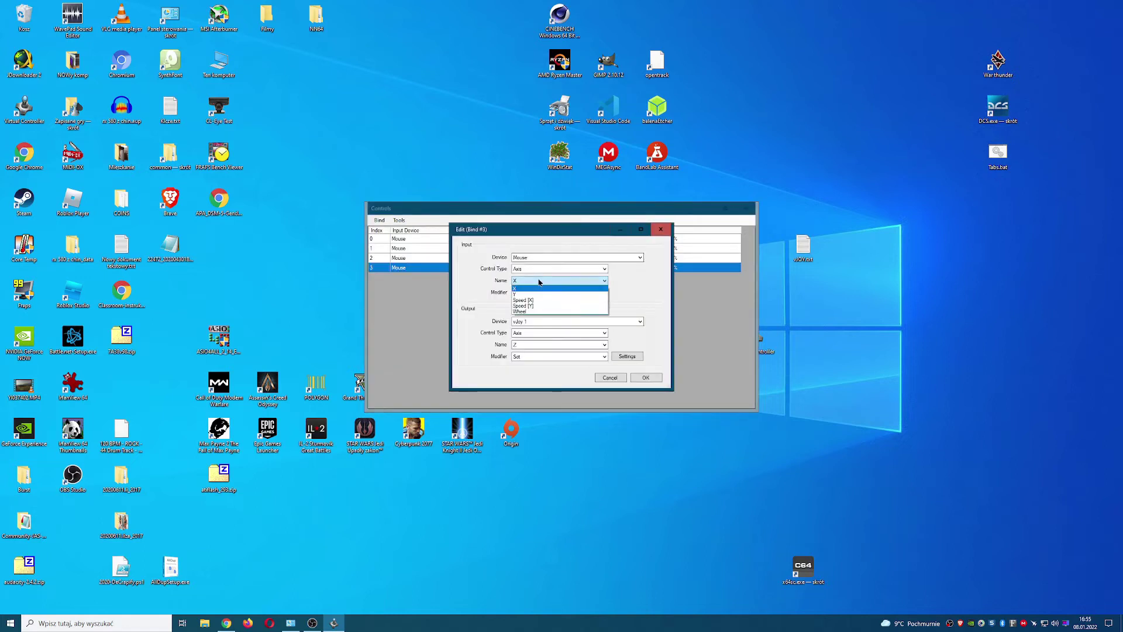
left_click(525, 312)
left_click(533, 344)
left_click(526, 368)
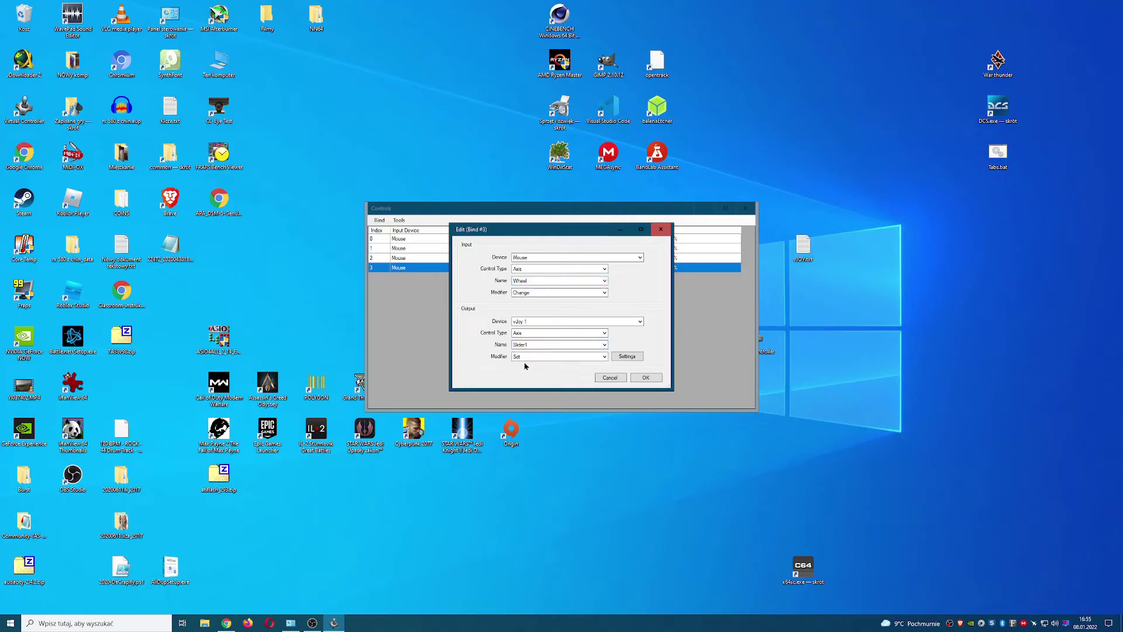
left_click(625, 356)
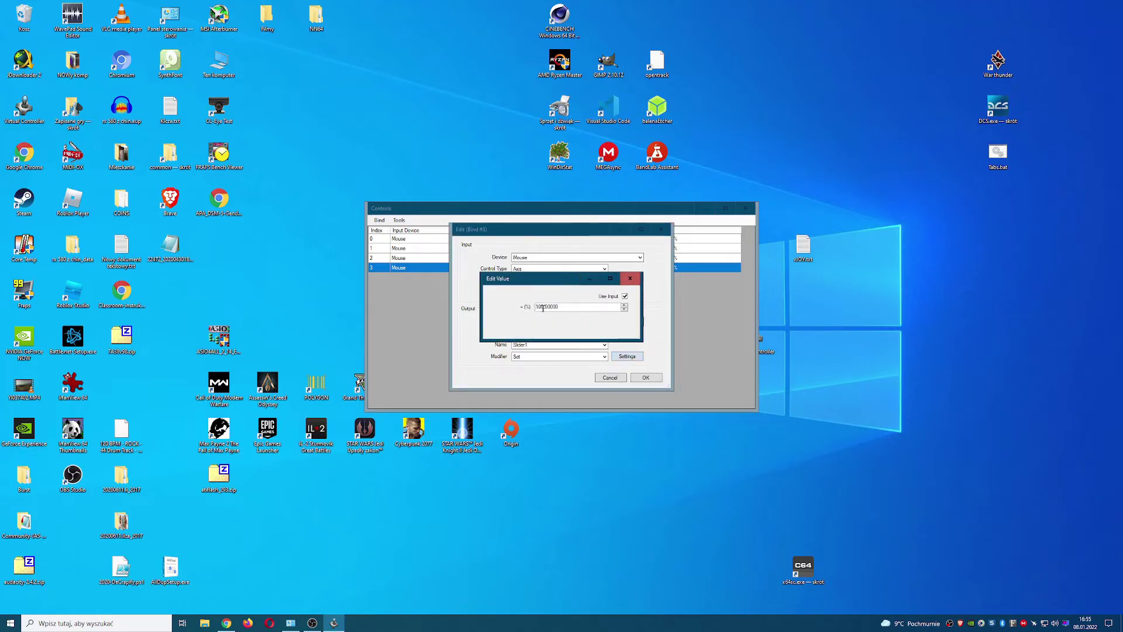
type("3")
left_click(632, 279)
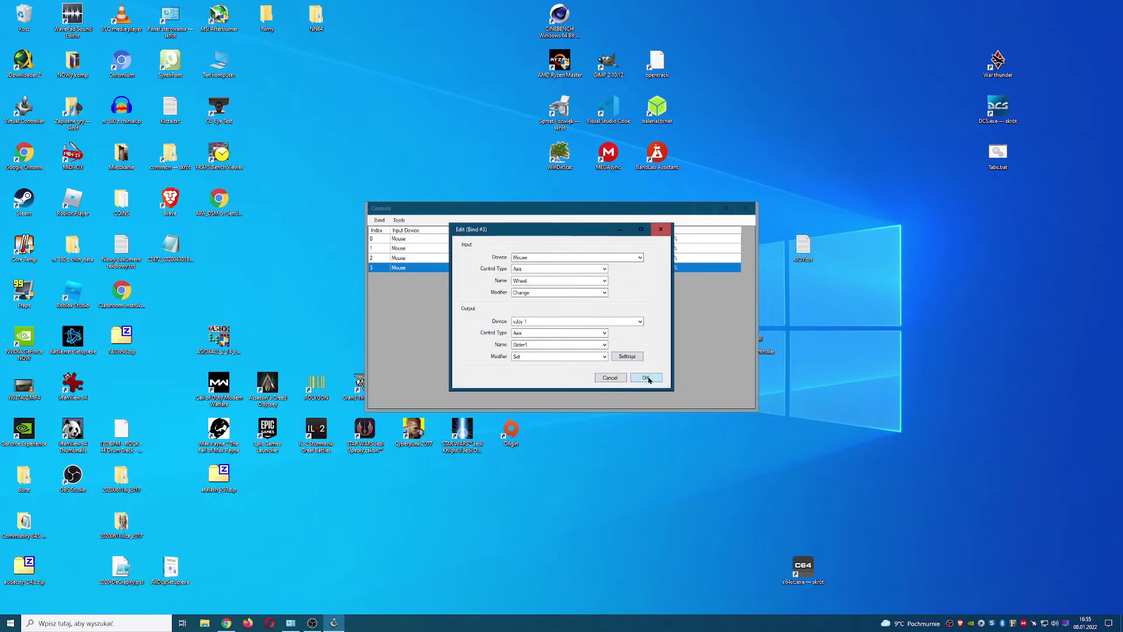
left_click(646, 377)
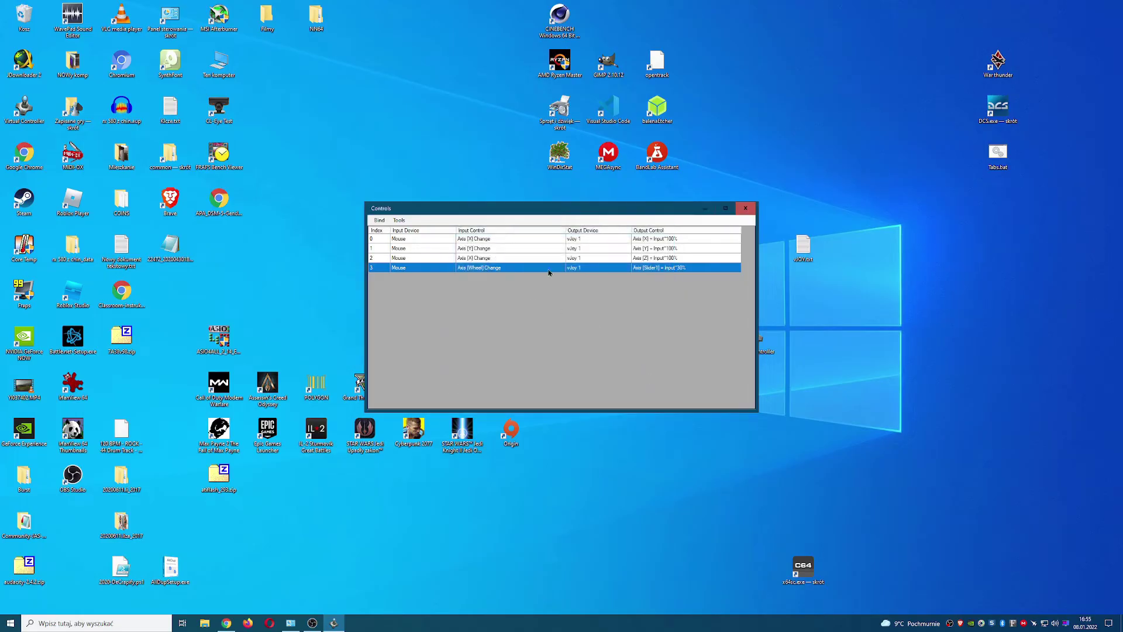
left_click_drag(561, 211, 582, 215)
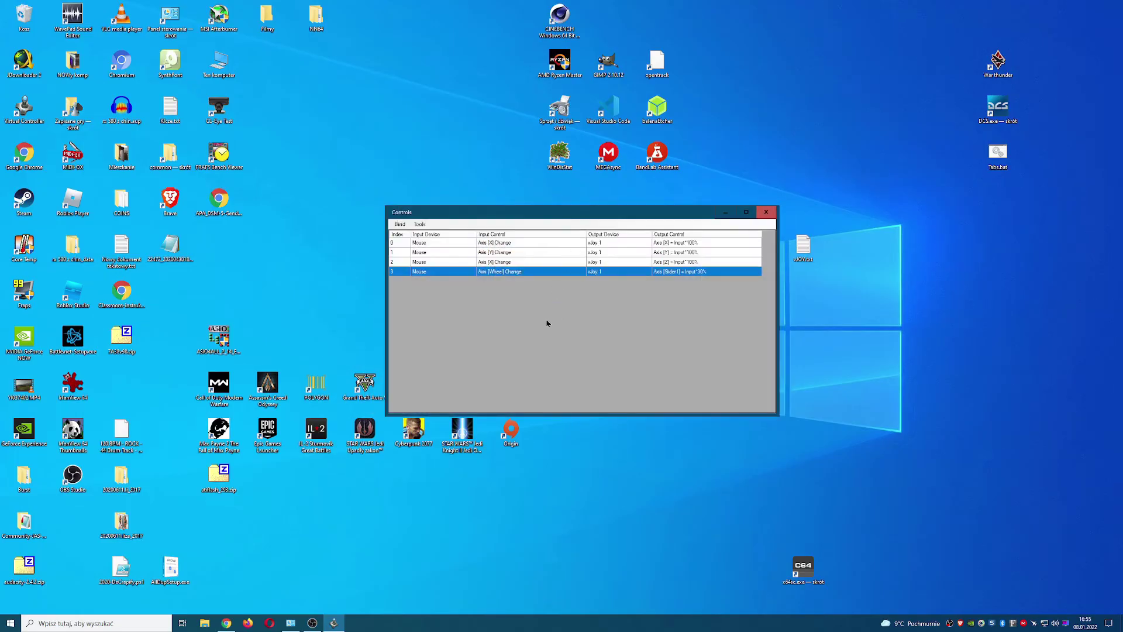
Step: Open the vJoy Device test page via Control Panel's game controllers and close the bind list
key("super")
type("panel")
key("Return")
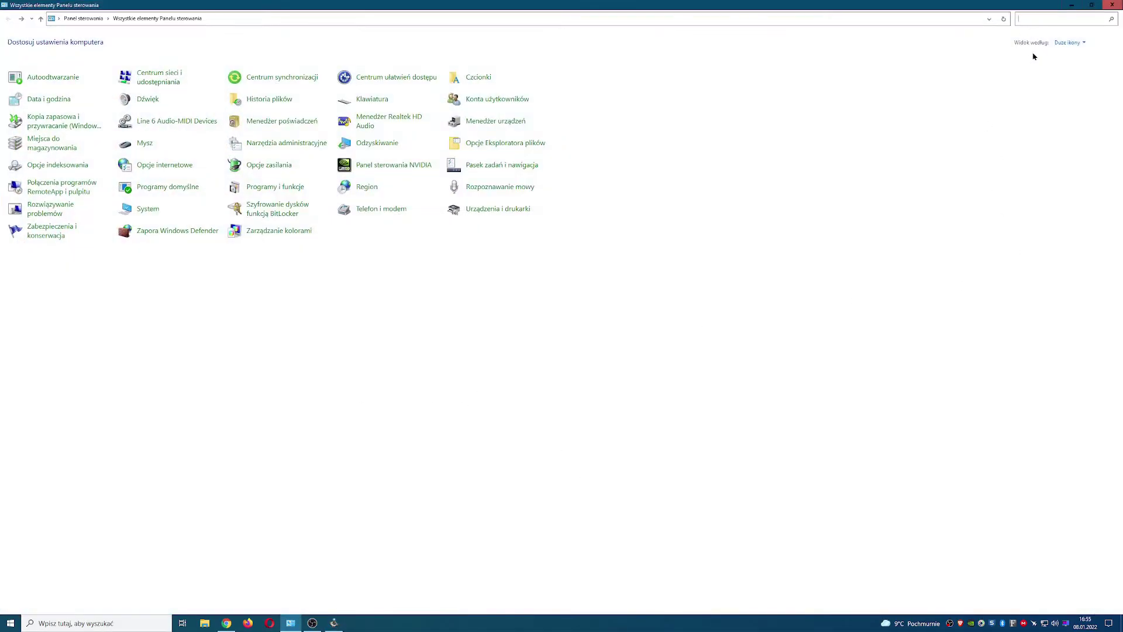
type("JOY")
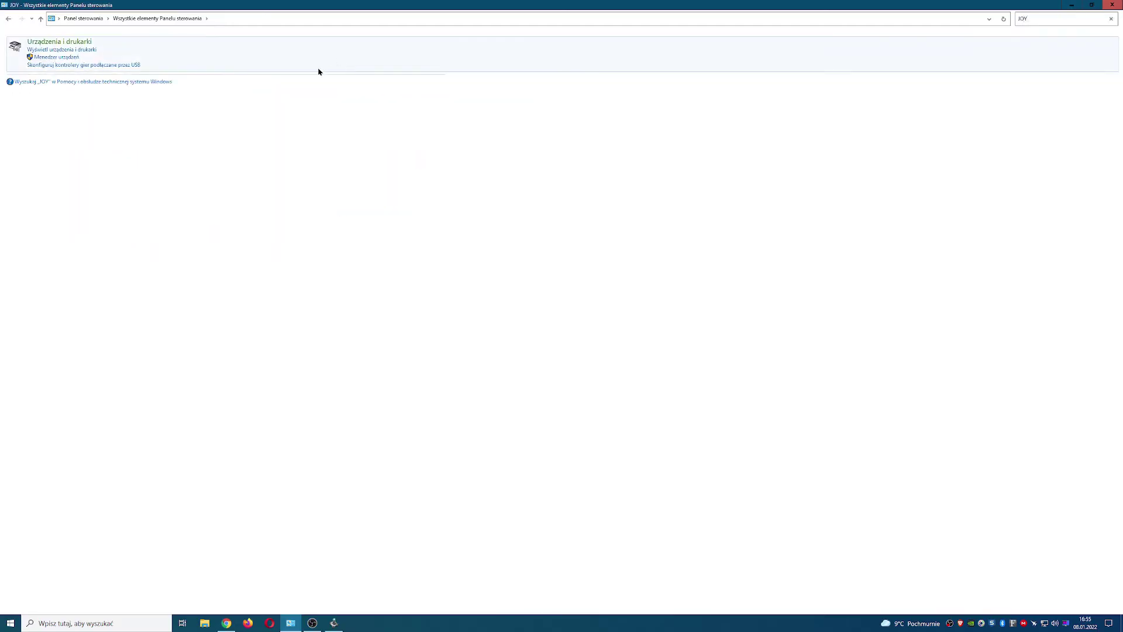
left_click(133, 65)
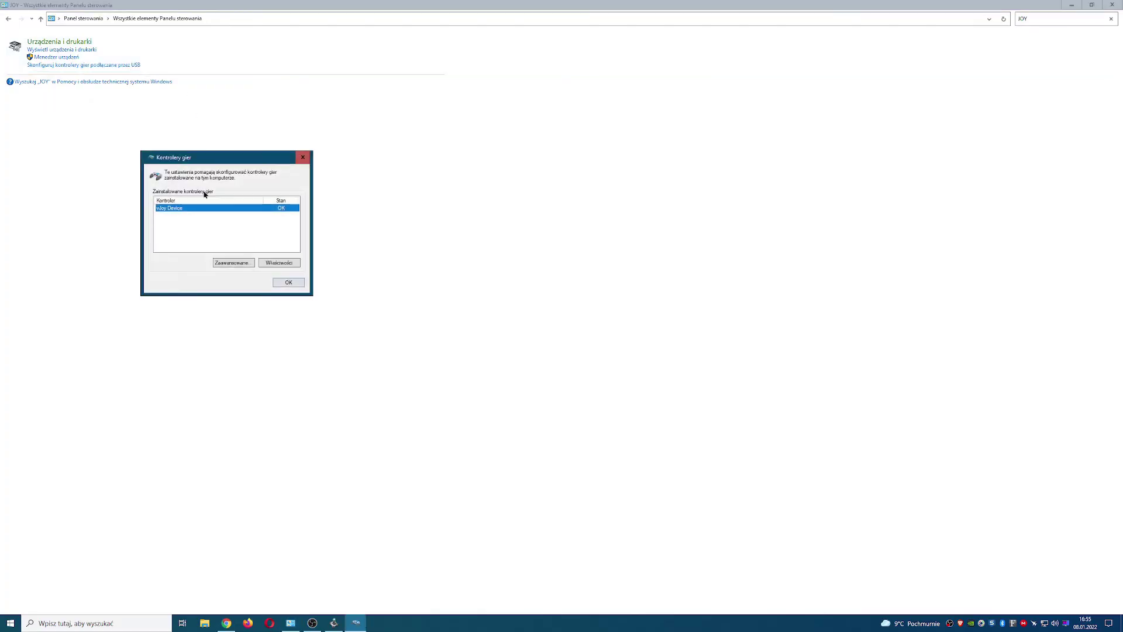
left_click(278, 265)
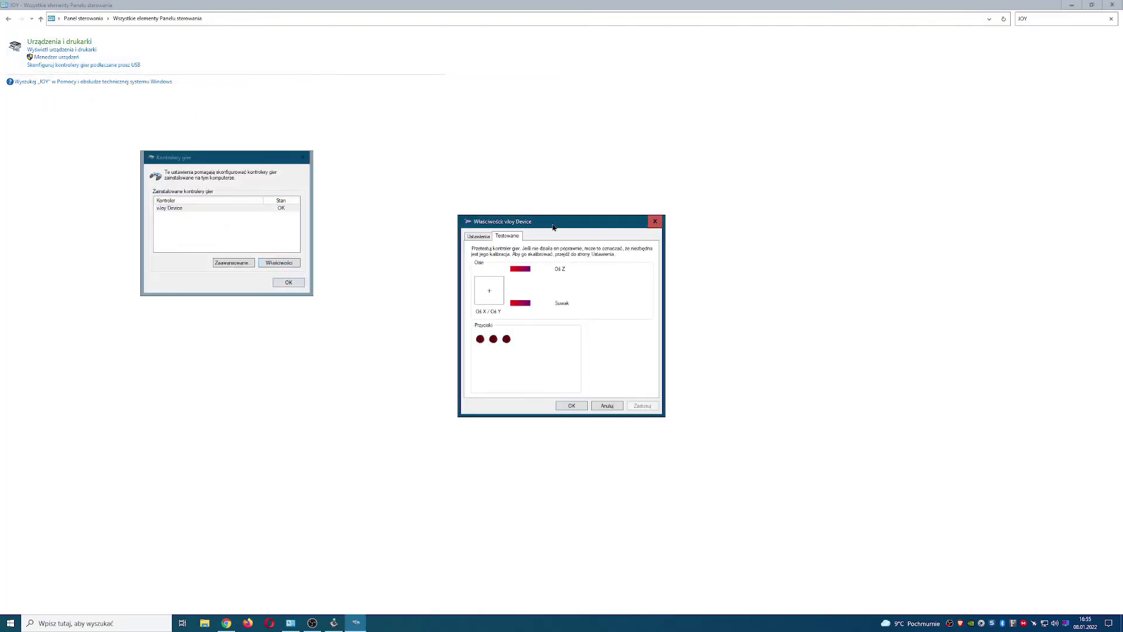
left_click_drag(554, 224, 296, 220)
left_click(334, 622)
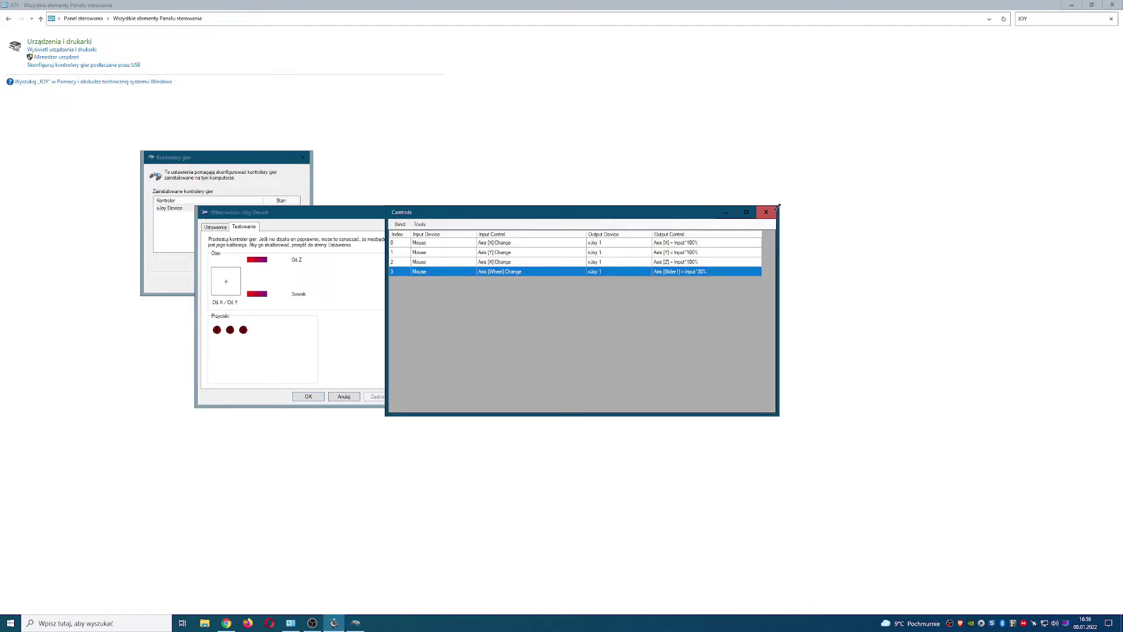
left_click(767, 213)
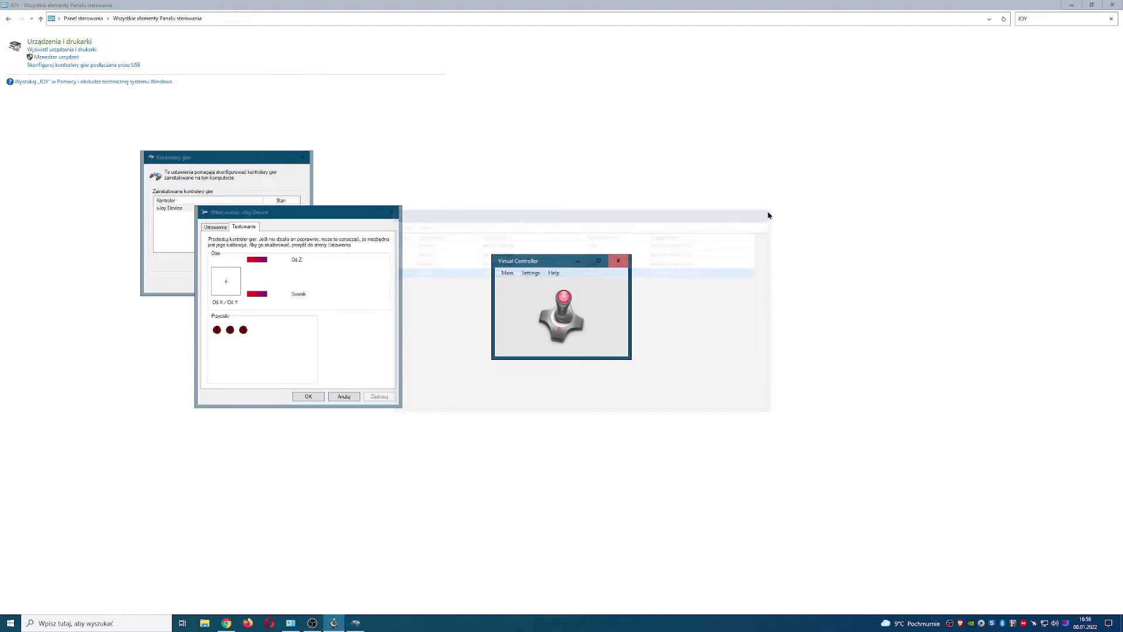
Step: Start Virtual Controller and watch the vJoy test page's axes respond to the mouse
left_click(508, 274)
left_click(508, 273)
left_click(563, 300)
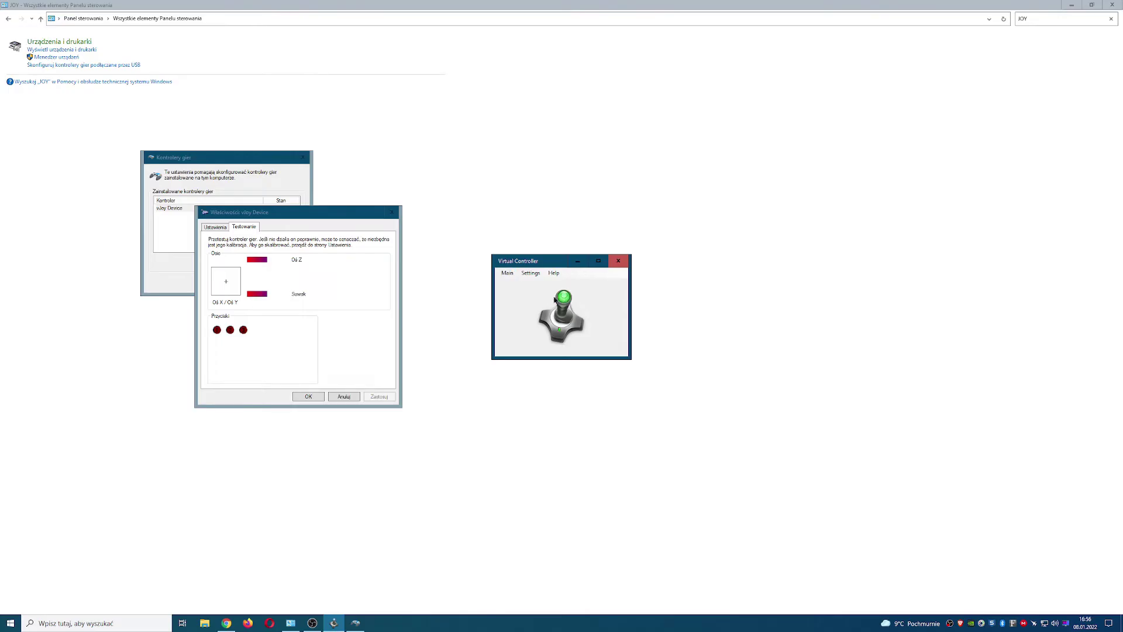
left_click(304, 291)
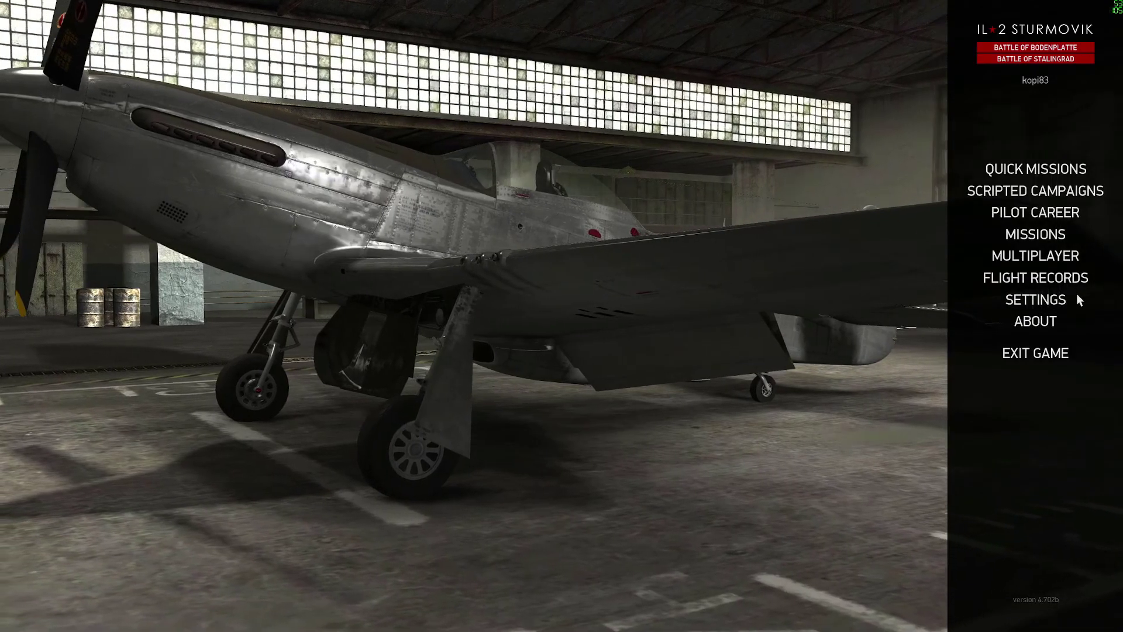
Step: Navigate IL-2's settings to the Key Mapping plane controls list
left_click(1068, 299)
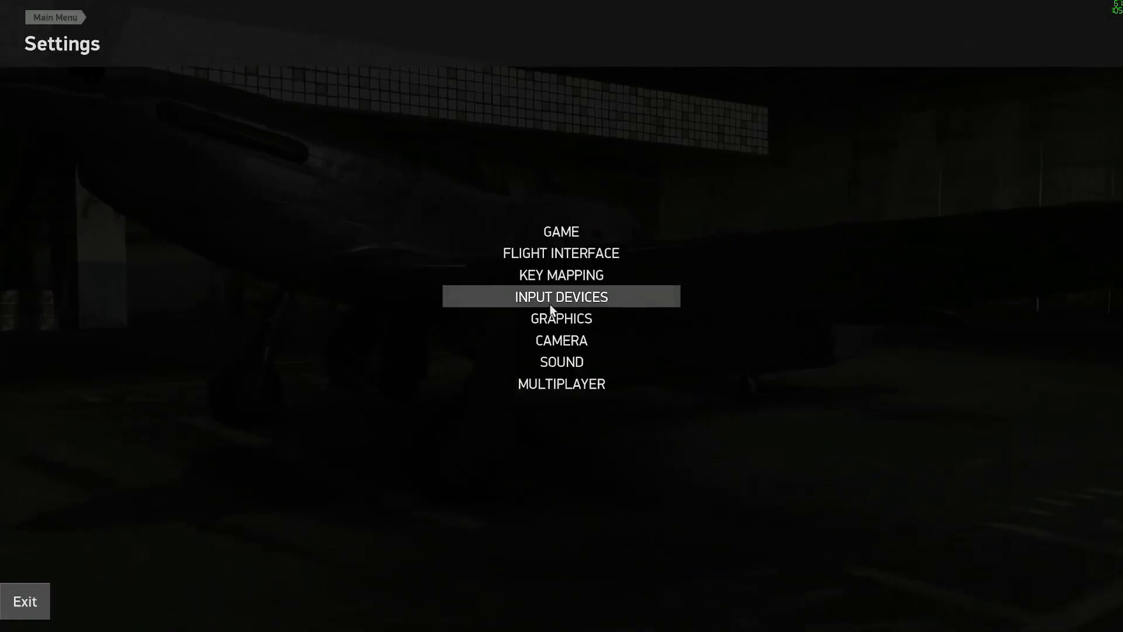
left_click(551, 303)
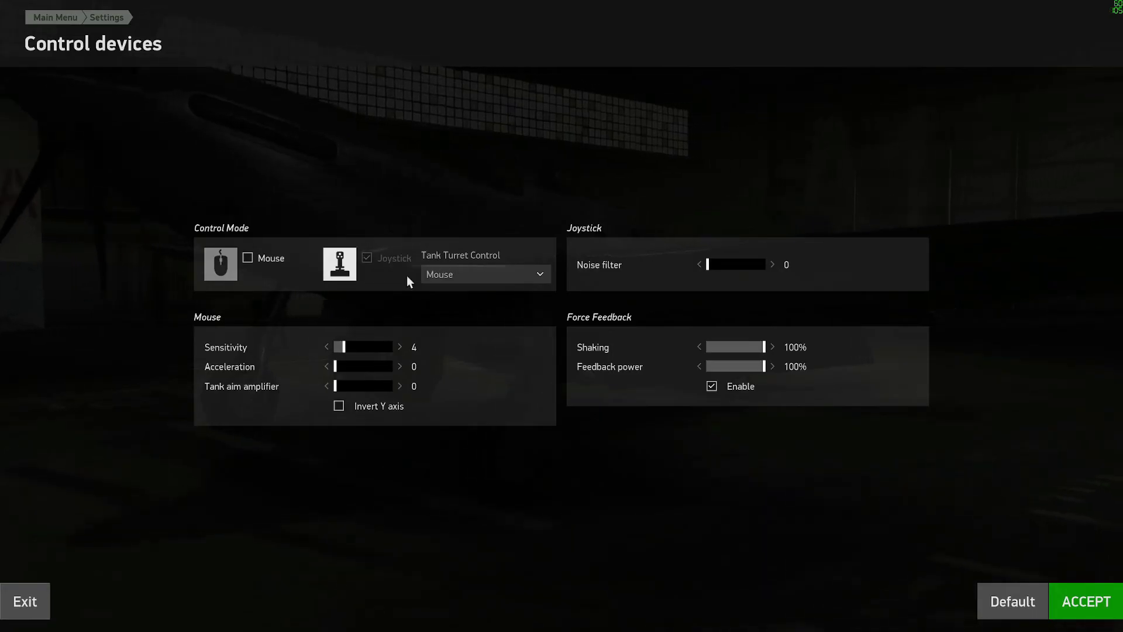
left_click(1068, 585)
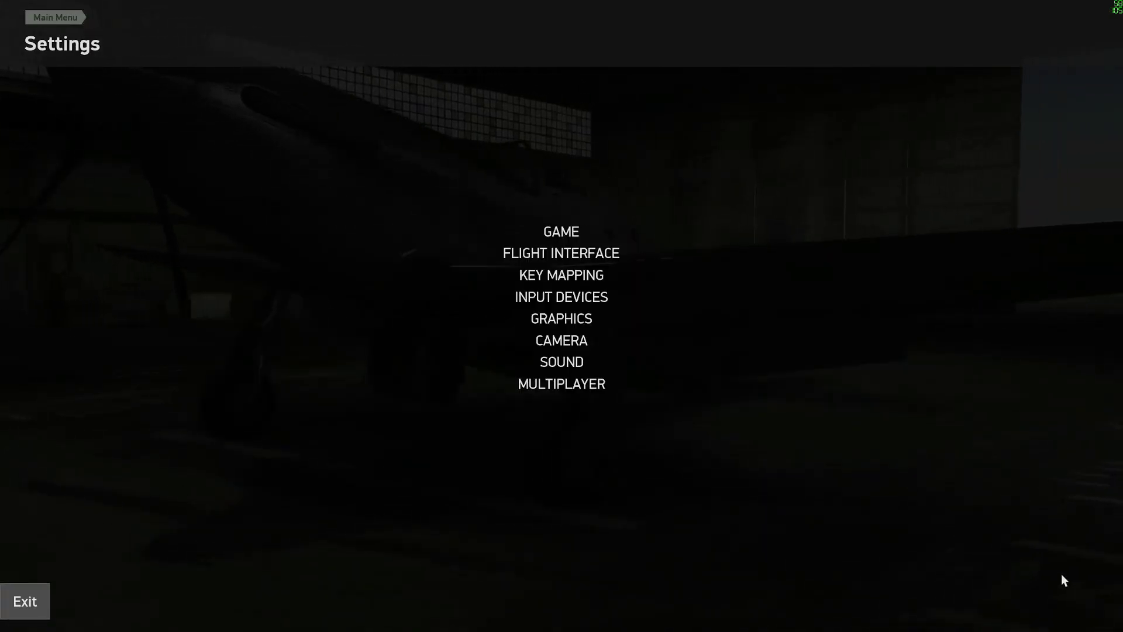
left_click(559, 273)
left_click(210, 146)
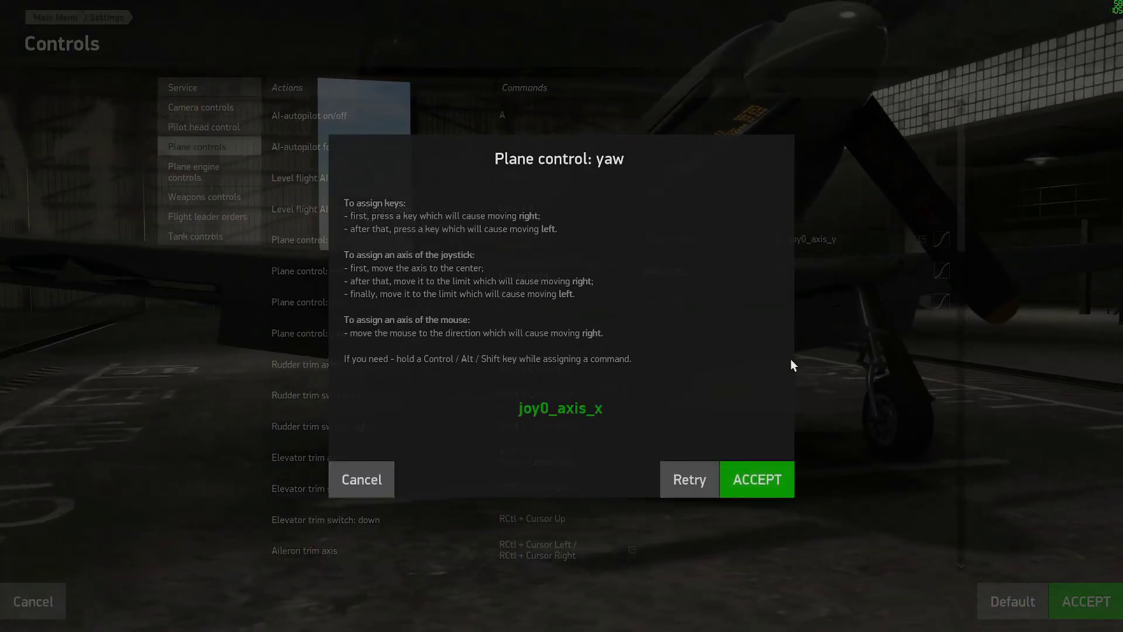
Step: Assign joy0_axis_x to plane yaw and roll, then begin reassigning pitch
left_click(764, 475)
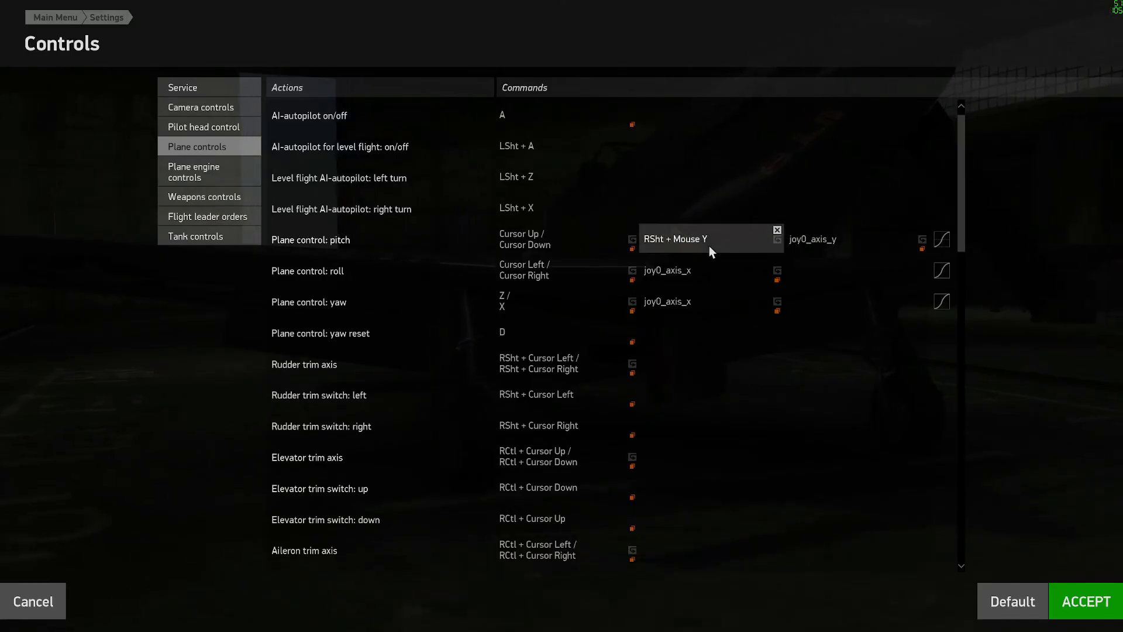
left_click(696, 271)
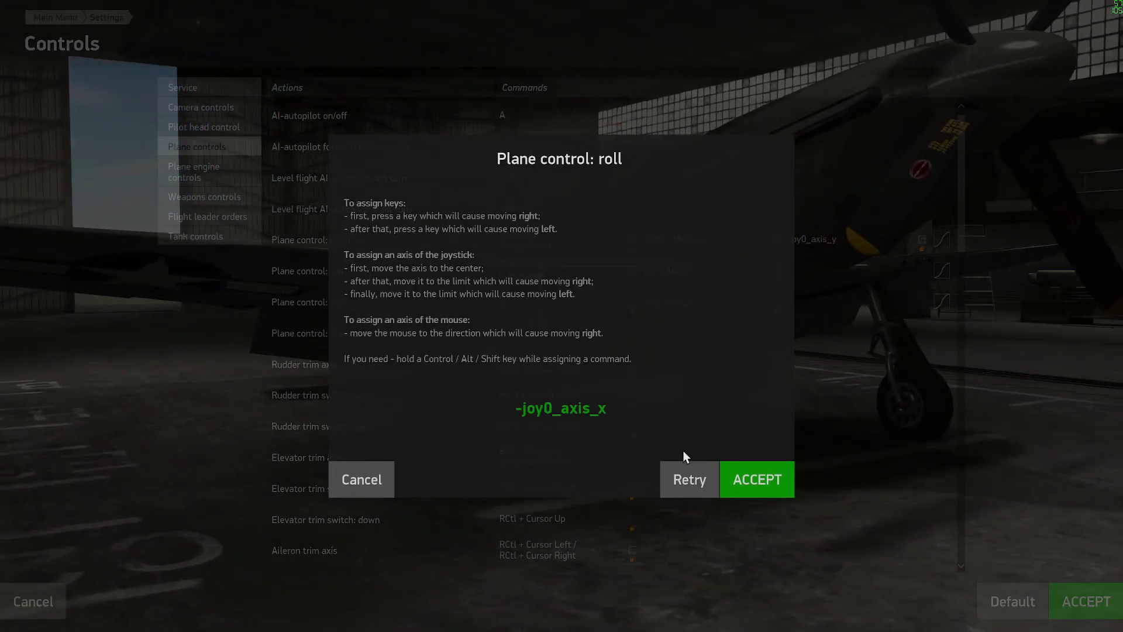
left_click(733, 482)
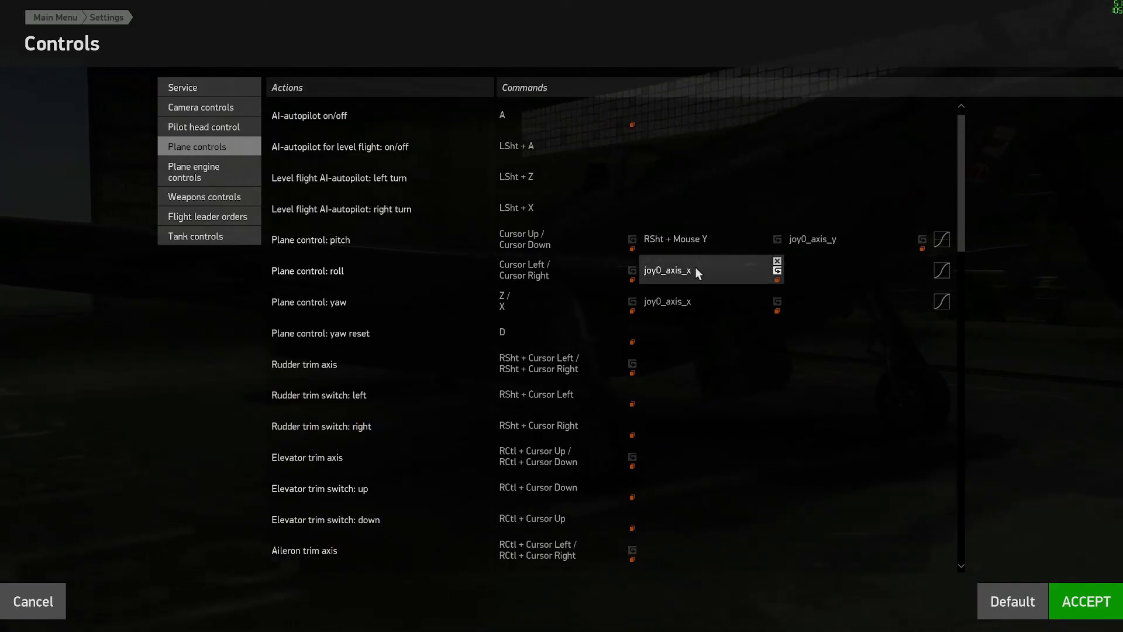
left_click(831, 239)
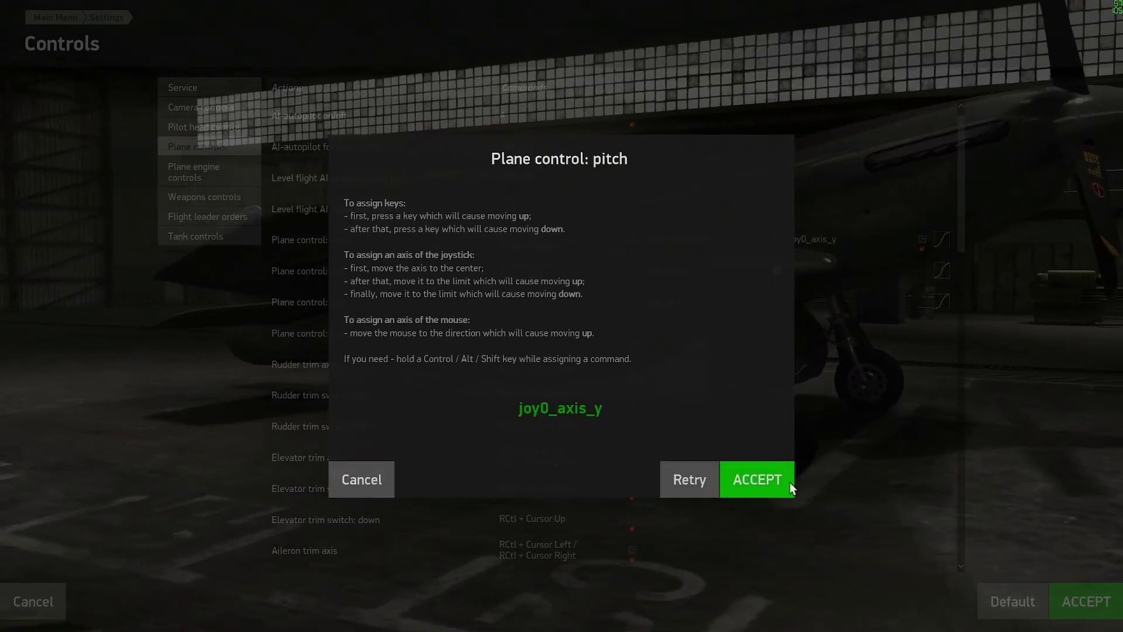
Step: Accept joy0_axis_y as the plane pitch axis, then view the roll response curve without changing it
left_click(757, 480)
left_click(944, 268)
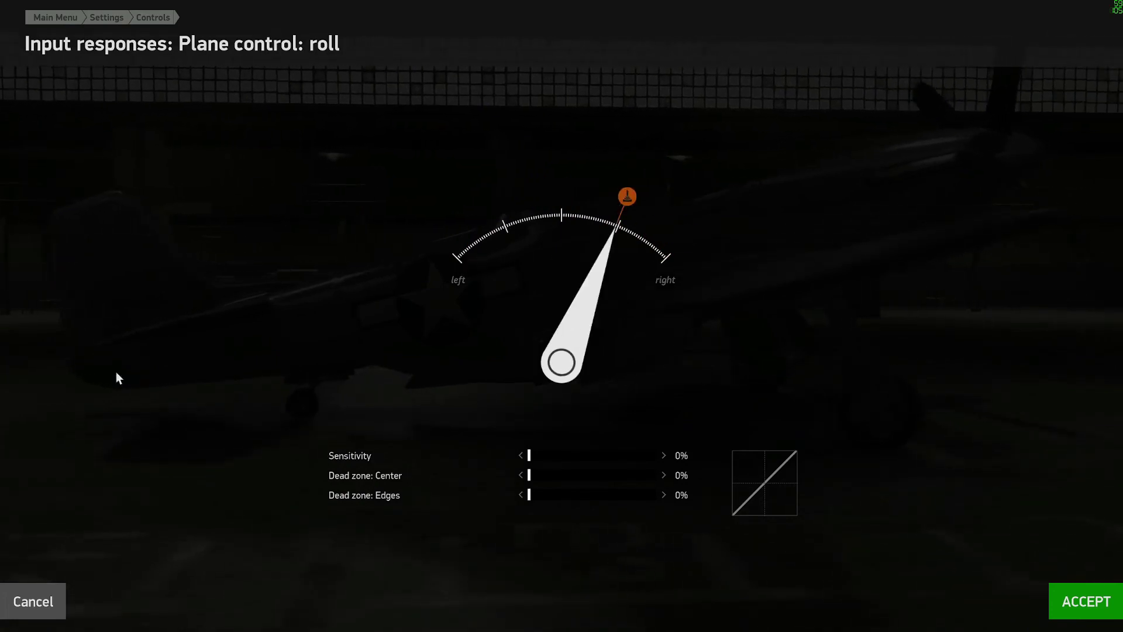
left_click(59, 603)
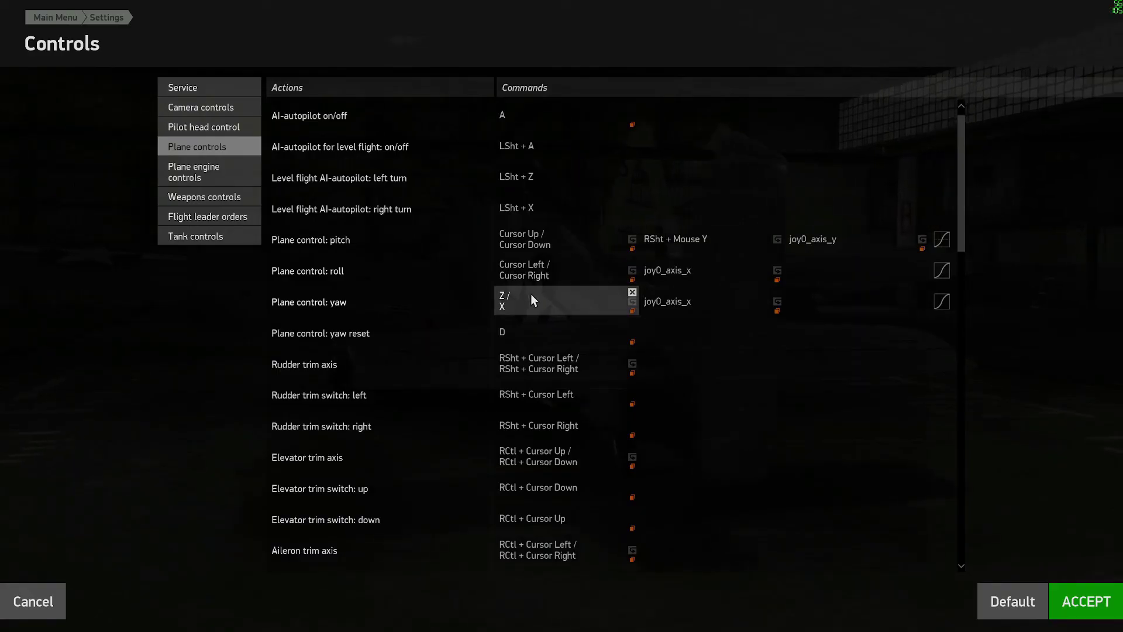
Step: Show the Plane engine controls category, including the Engines throttle control action
left_click(233, 181)
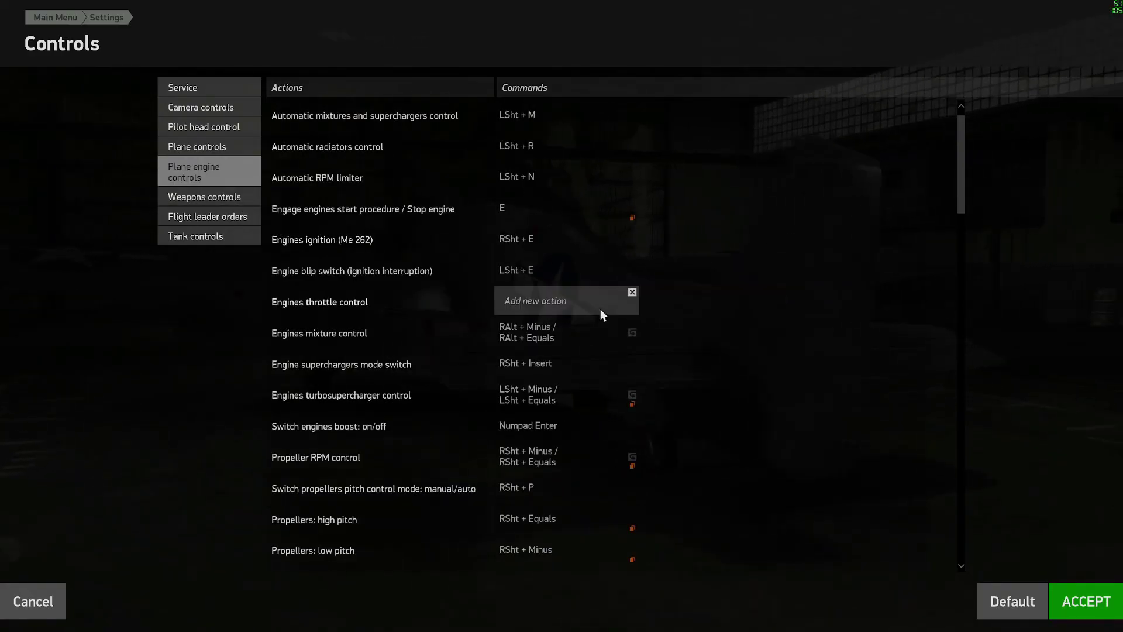